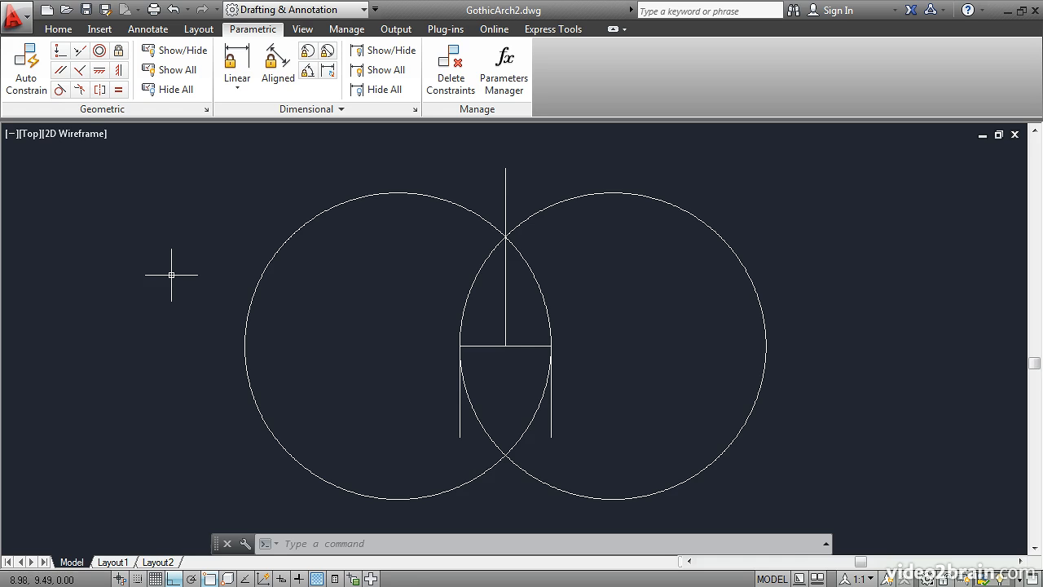
Step: Show all geometric constraints and add a radius dimensional constraint to the left circle, accepting its default value
left_click(173, 69)
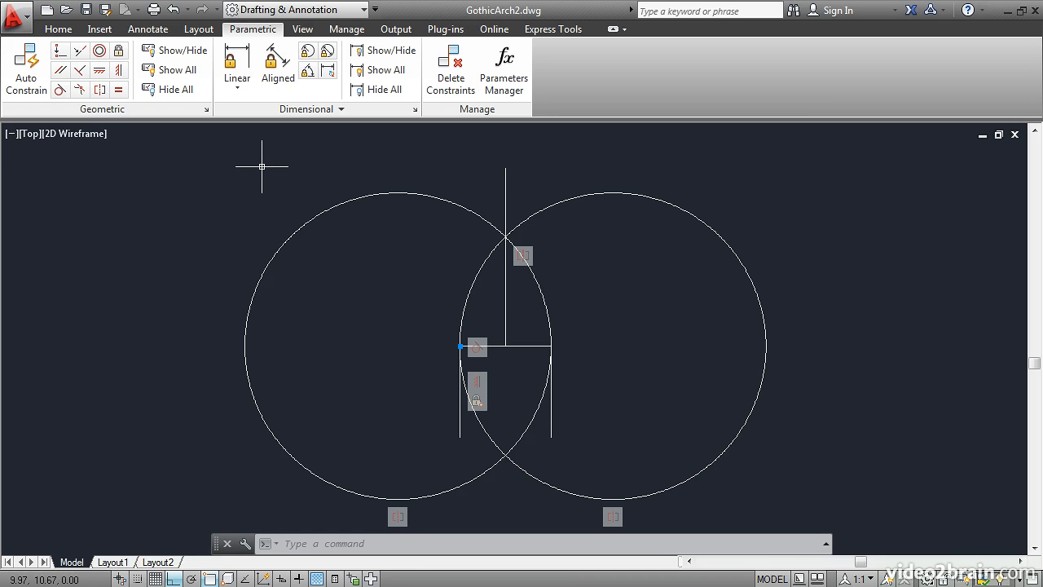
left_click(308, 52)
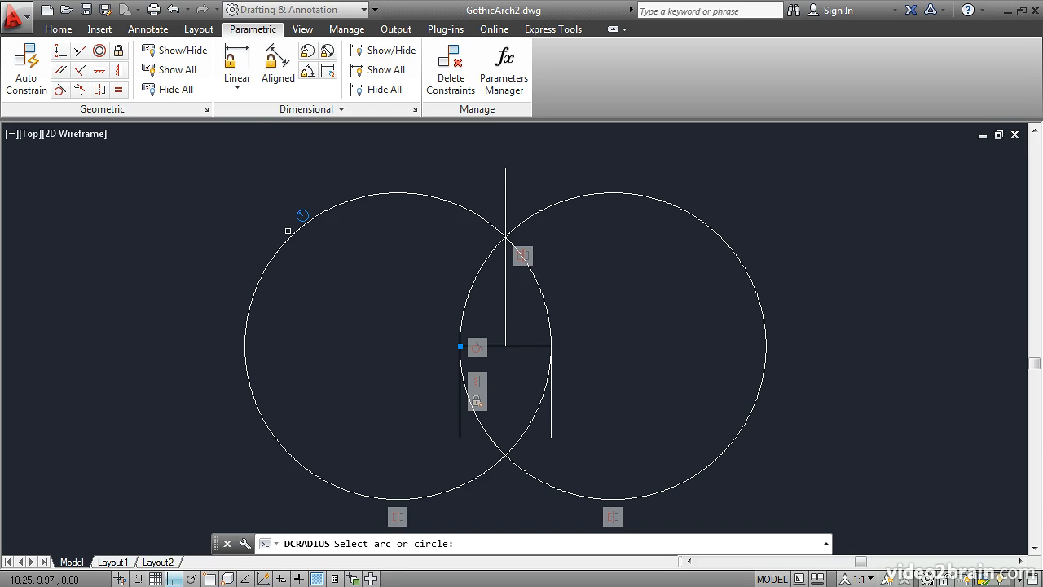
left_click(278, 258)
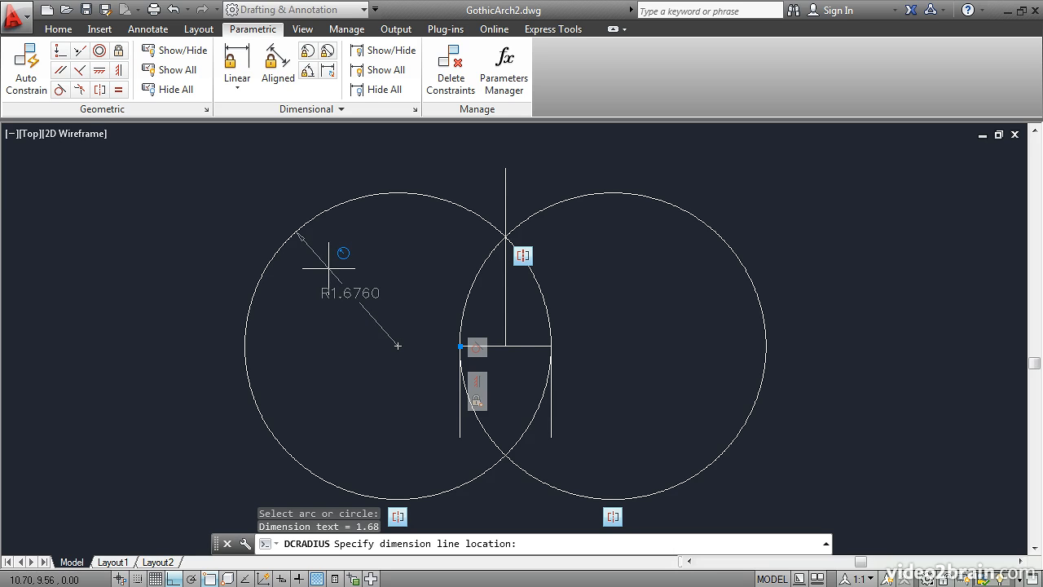
left_click(329, 266)
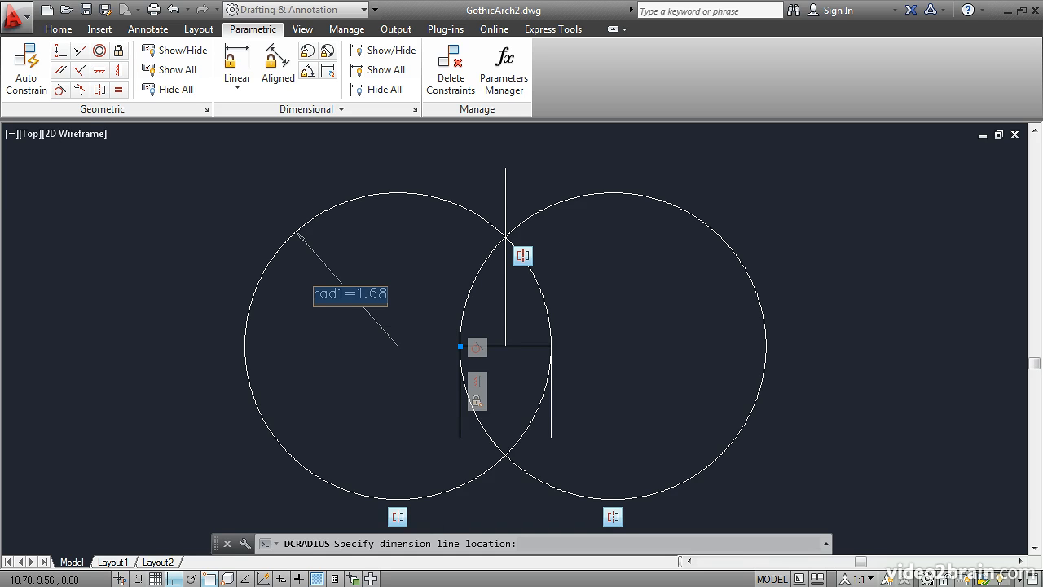
key("Return")
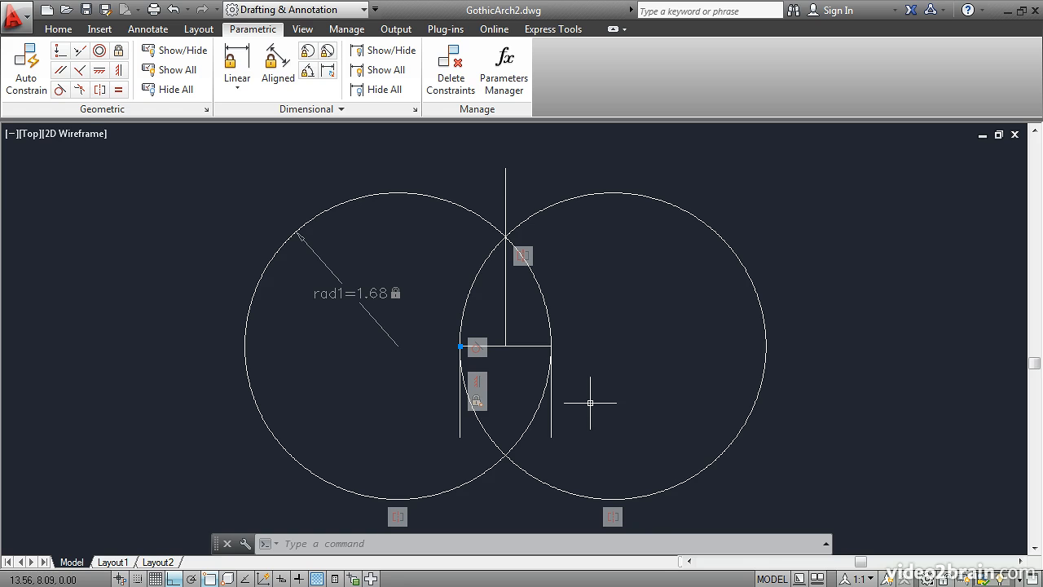
left_click(682, 210)
left_click(613, 346)
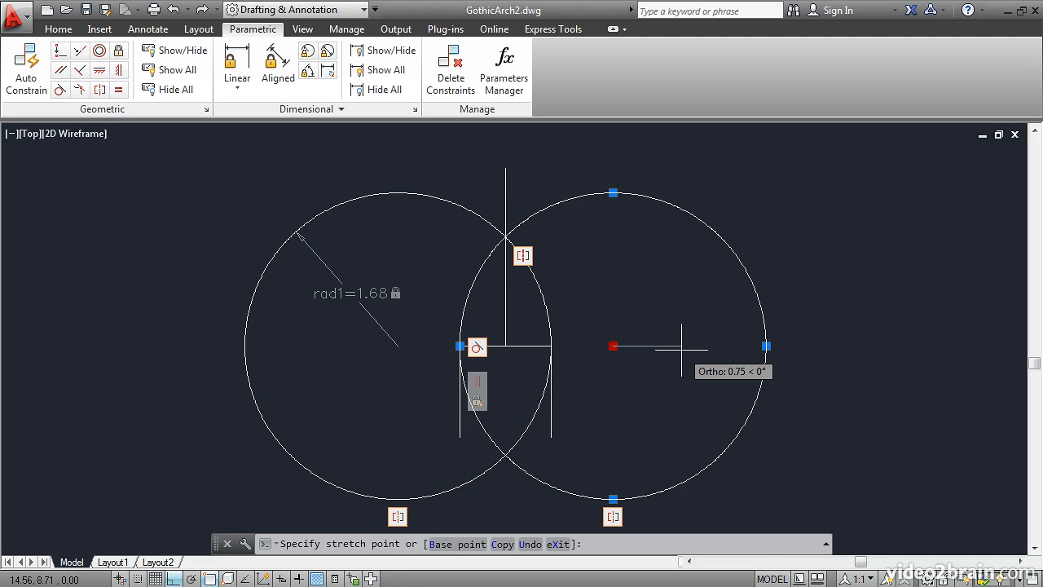
key("Escape")
key("Escape")
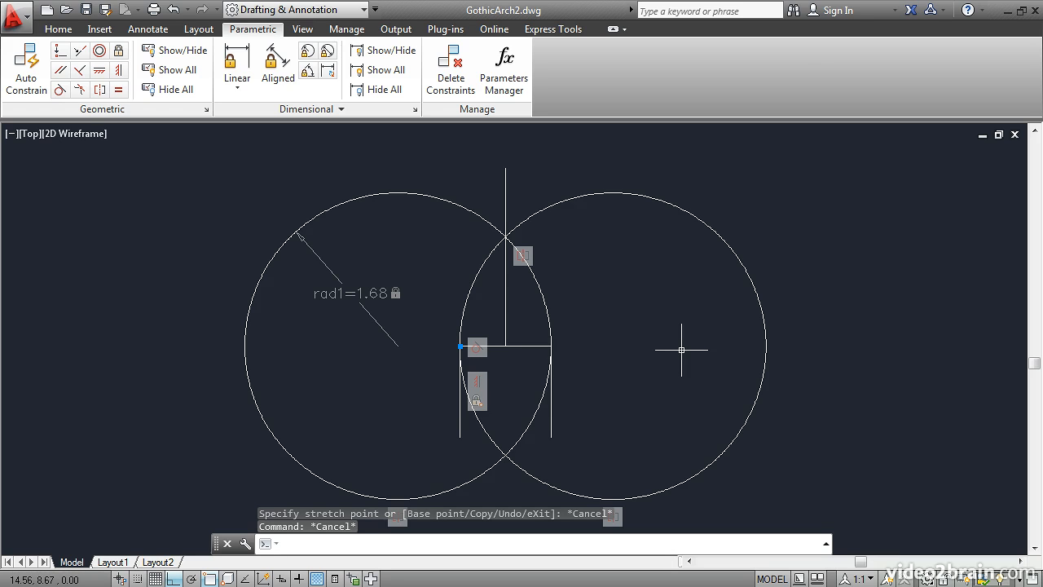
Step: Set the left circle's radius constraint to 2
double_click(340, 296)
left_click(356, 294)
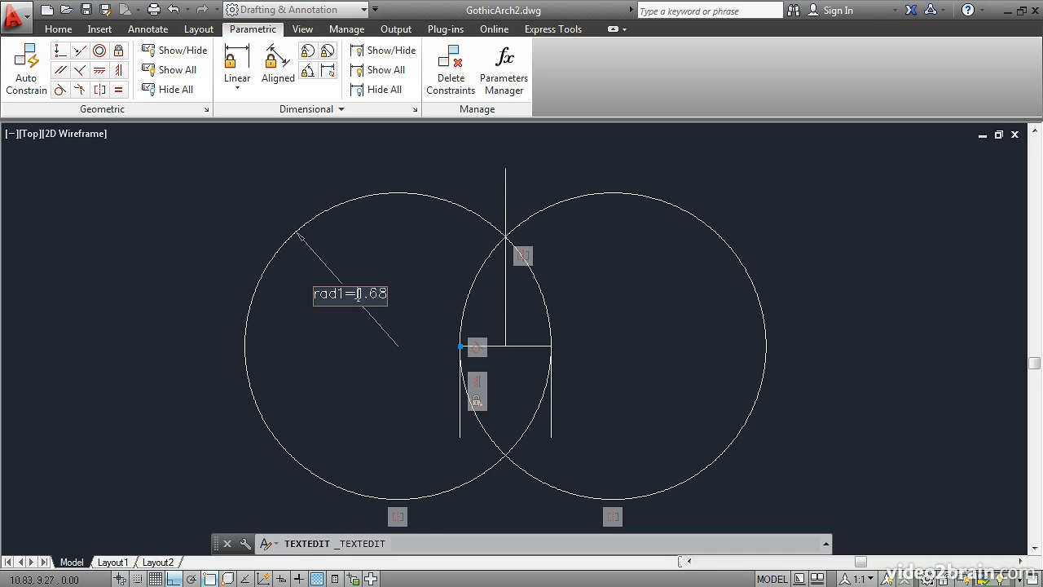
left_click_drag(357, 294, 383, 306)
type("2")
key("Return")
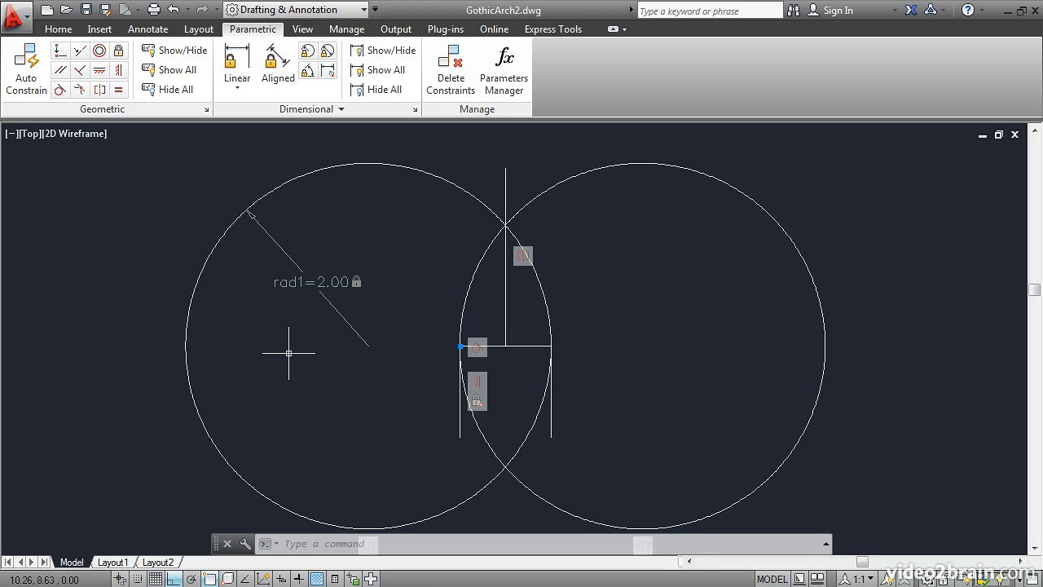
Step: Draw a two-point circle whose diameter runs from the right circle's center to its upper quadrant
type("c")
key("Return")
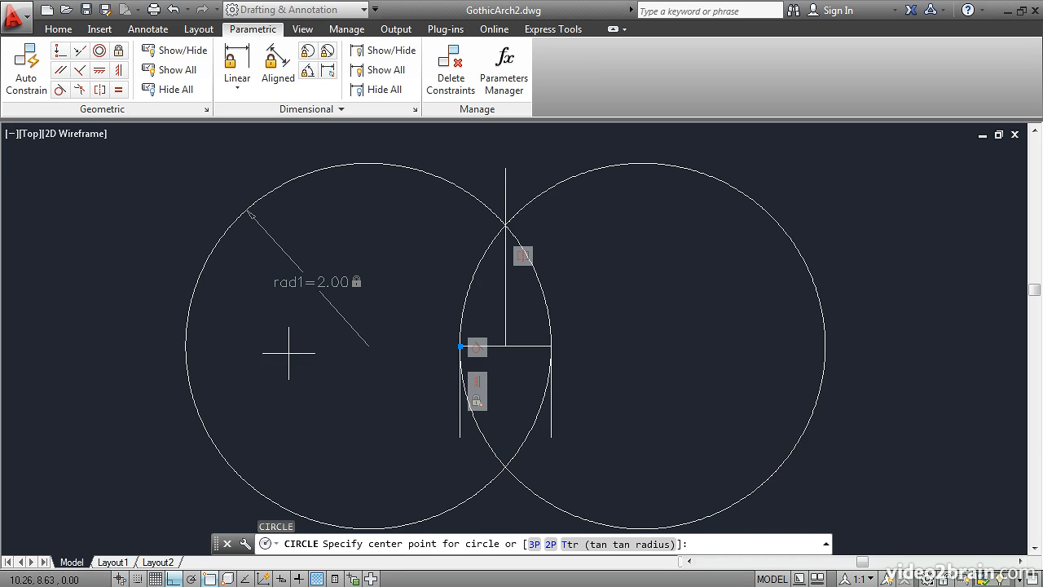
left_click(551, 544)
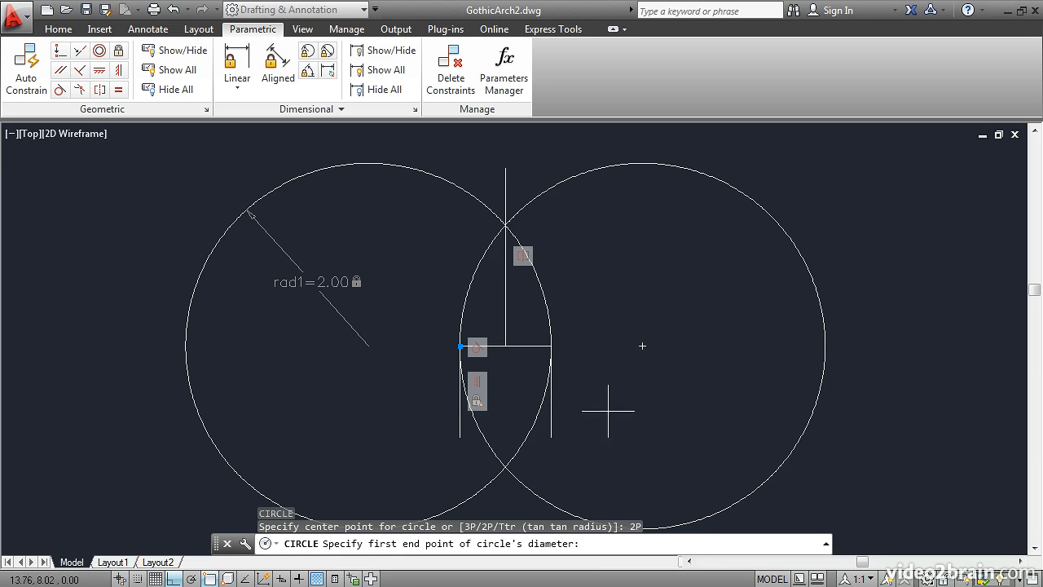
left_click(642, 345)
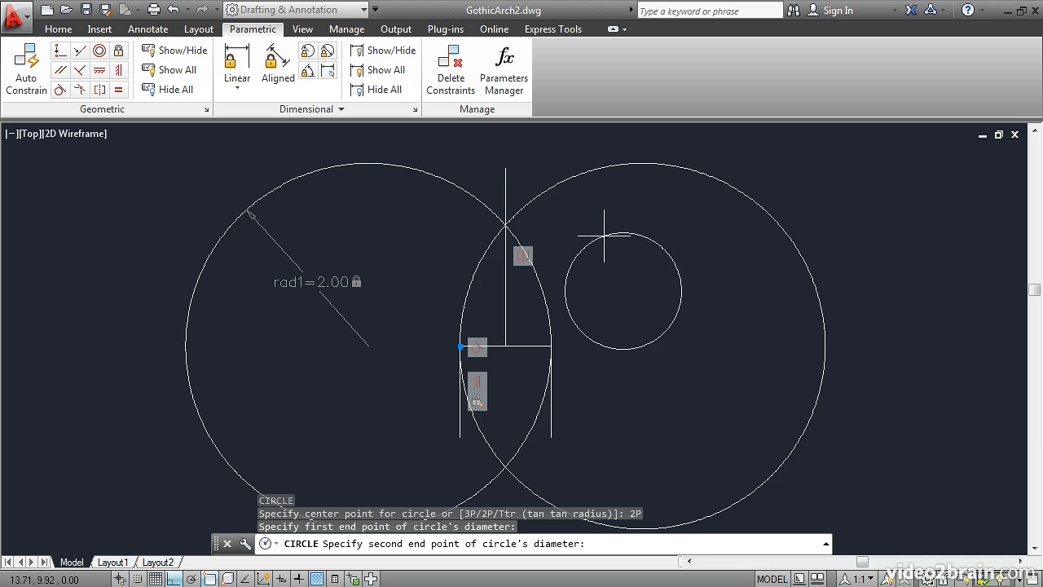
right_click(617, 193, "shift")
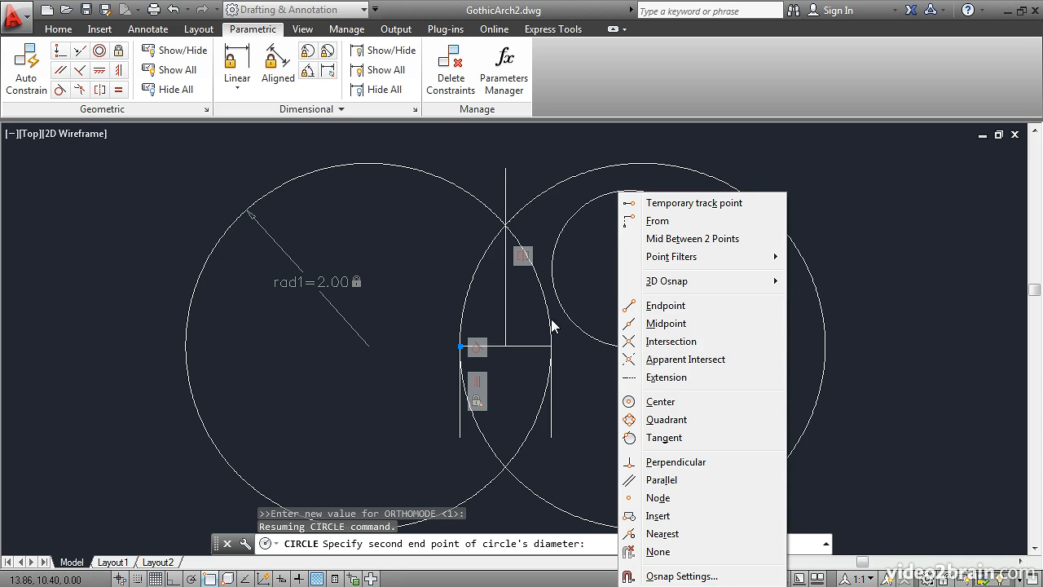
left_click(644, 419)
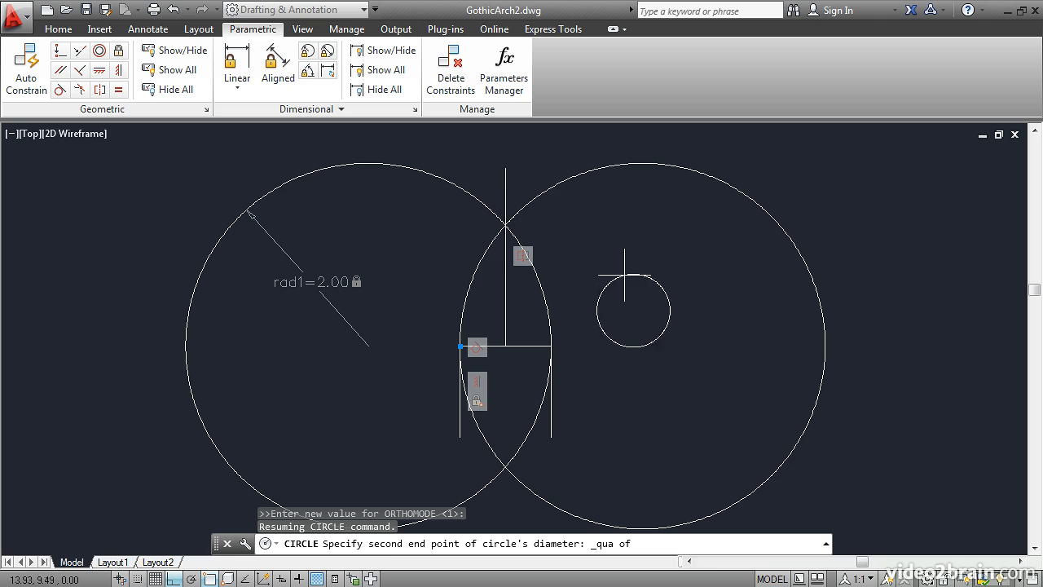
left_click(642, 163)
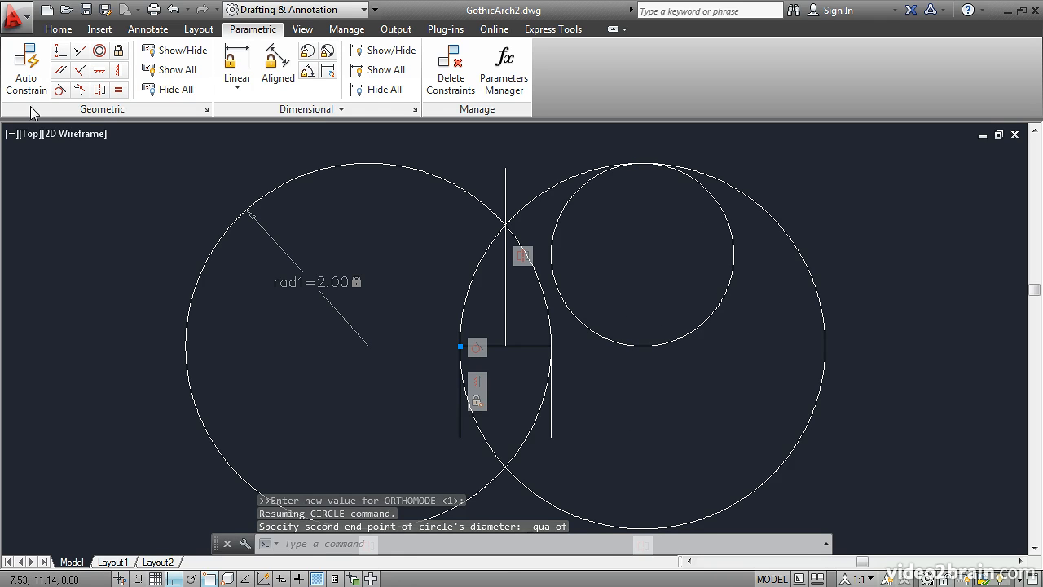
Step: Apply Auto Constrain to the large right circle and the small circle inside it
left_click(26, 72)
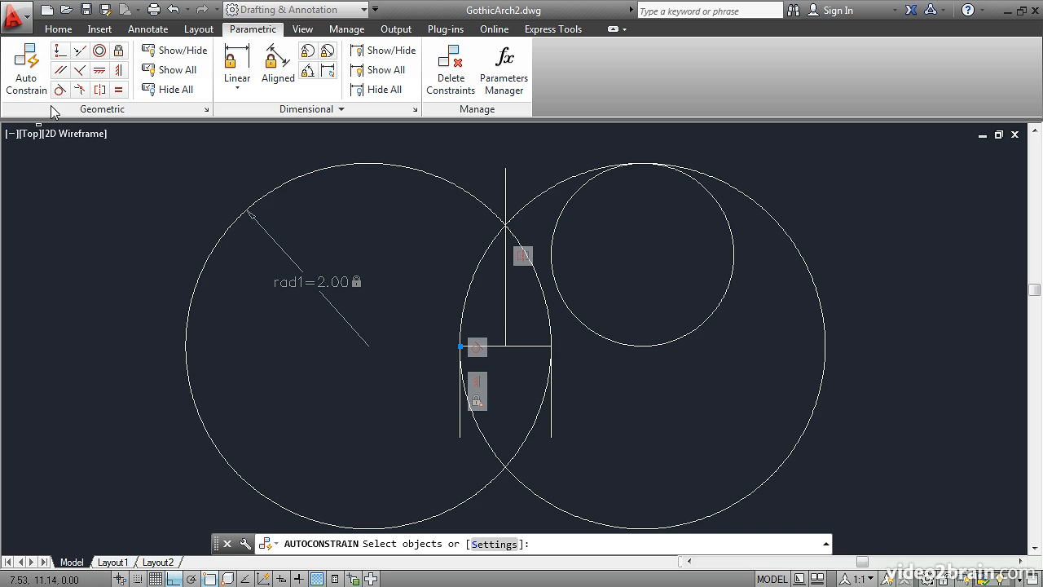
left_click(682, 178)
left_click(727, 169)
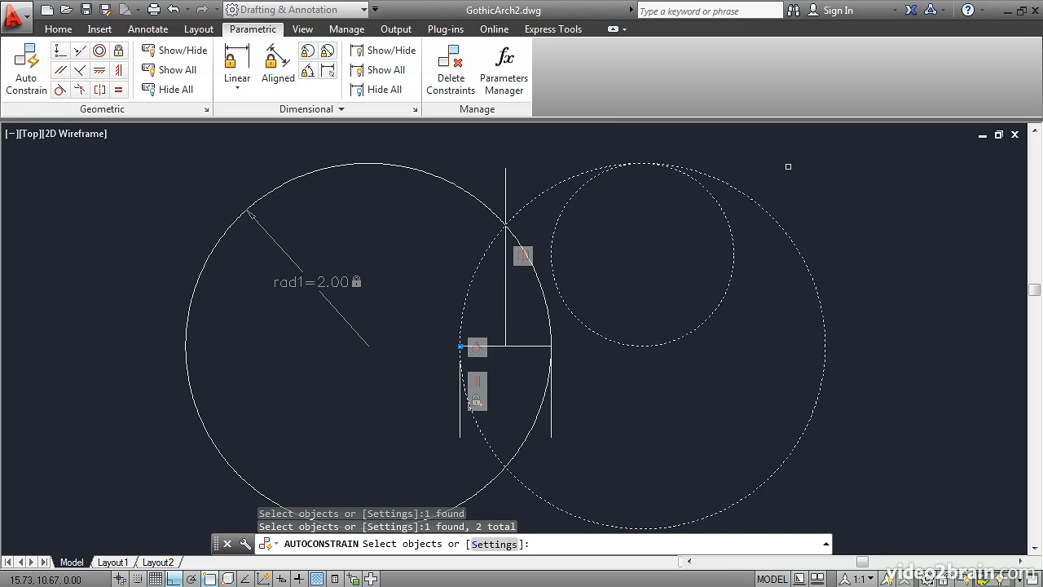
key("Return")
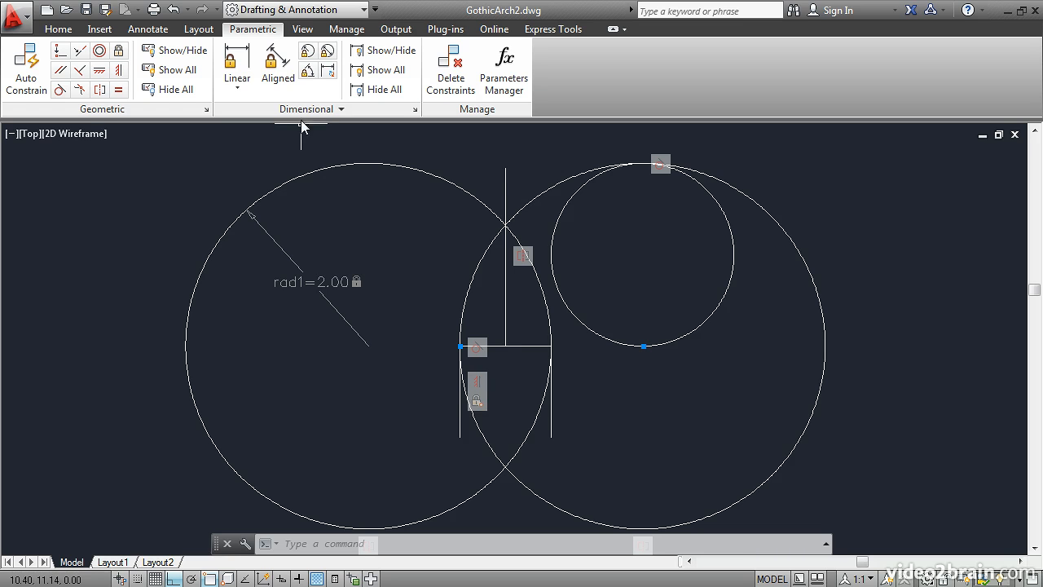
Step: Try to add a radius constraint with the expression rad1/2 to the small circle
left_click(308, 54)
left_click(560, 199)
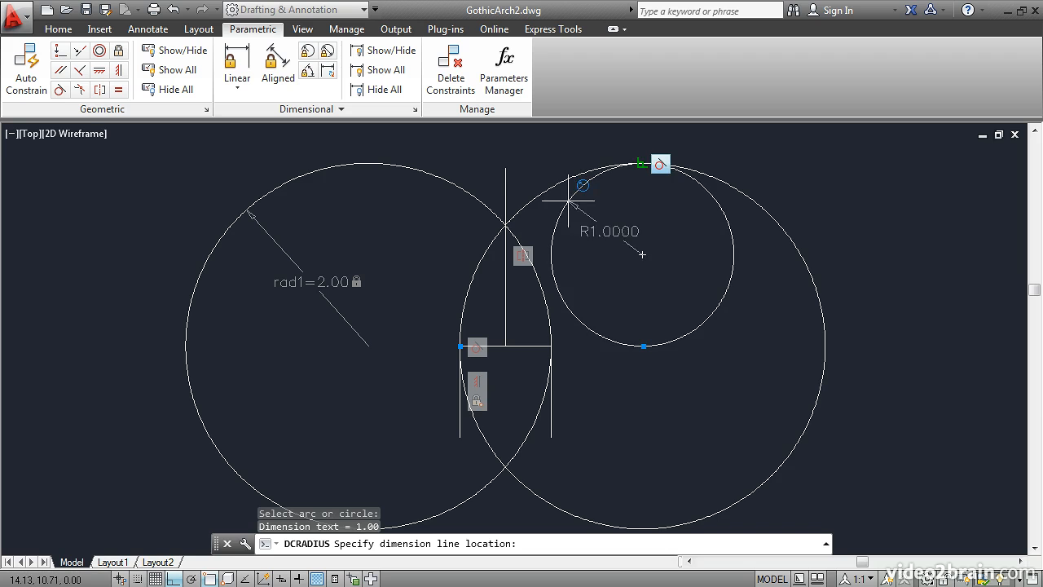
left_click(613, 223)
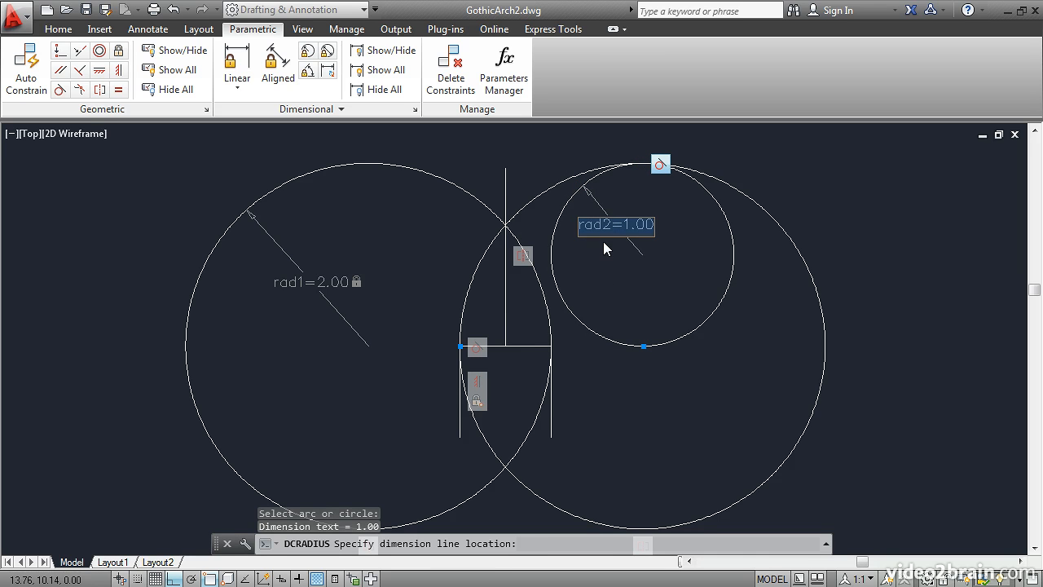
double_click(628, 230)
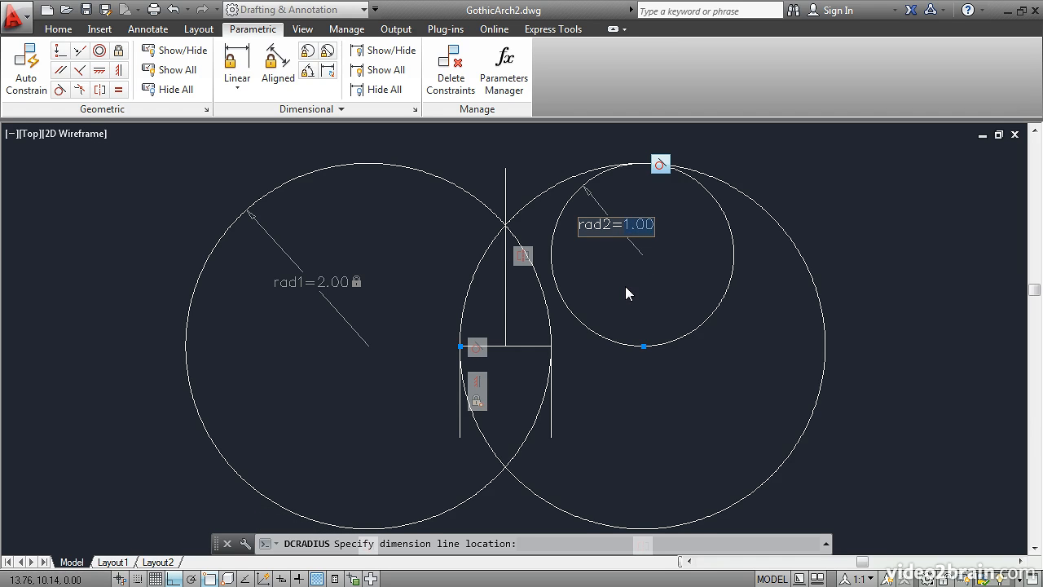
type("rad1/2")
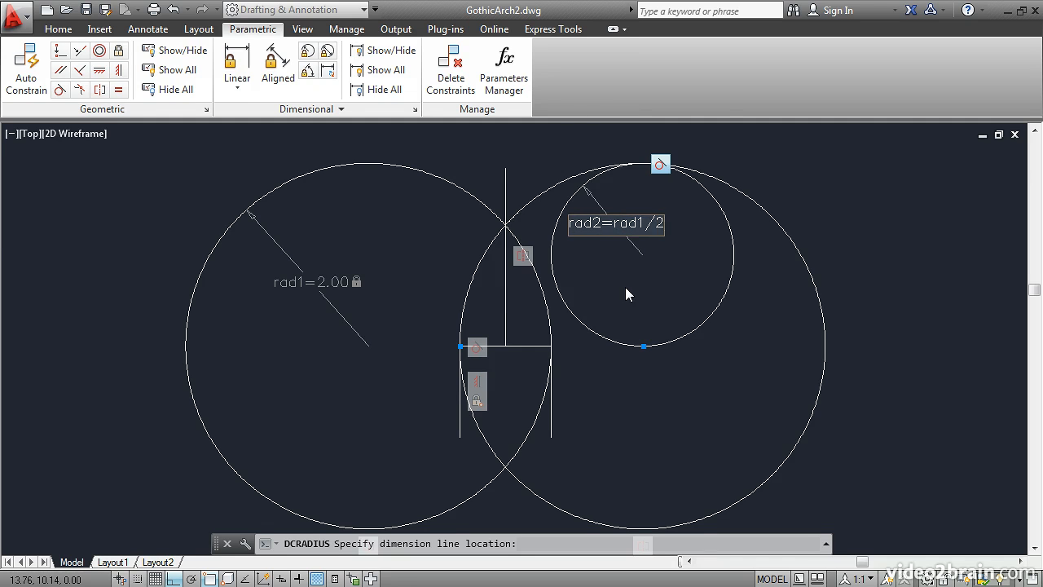
key("Return")
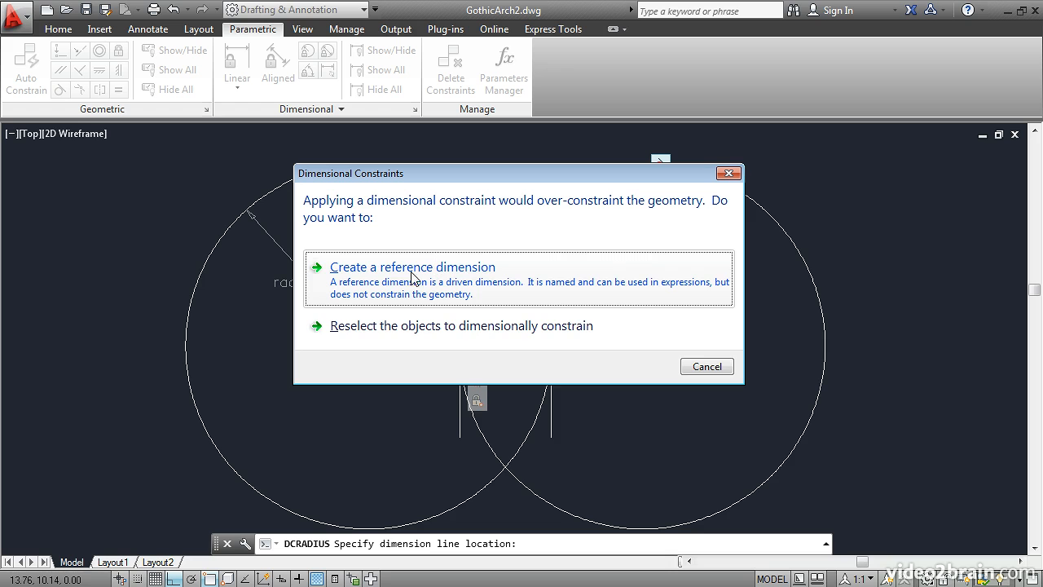
left_click(698, 367)
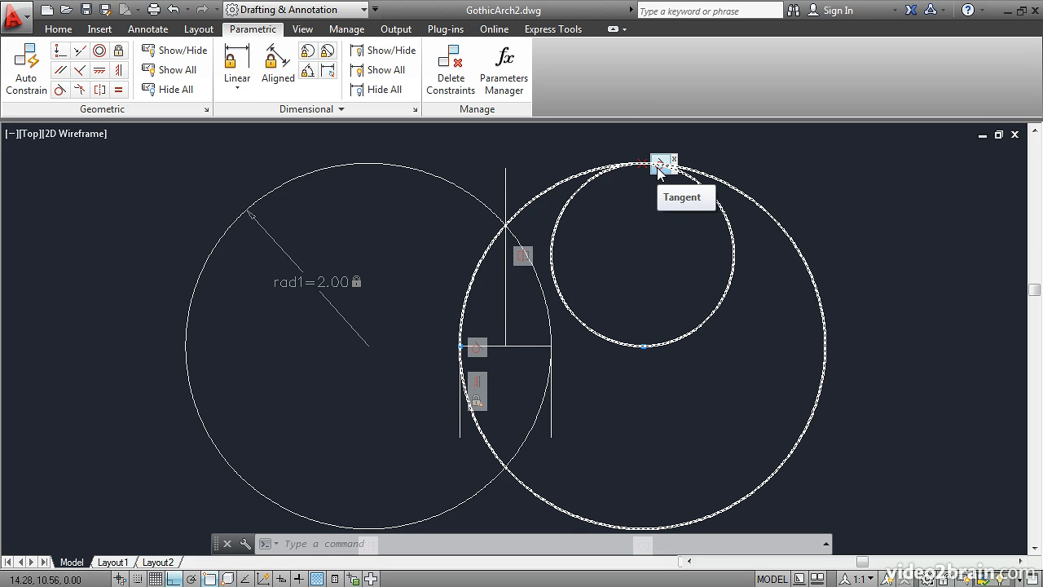
Step: Delete the tangent constraint between the small and right circles, and constrain the small circle's radius with the expression rad1/2
right_click(657, 167)
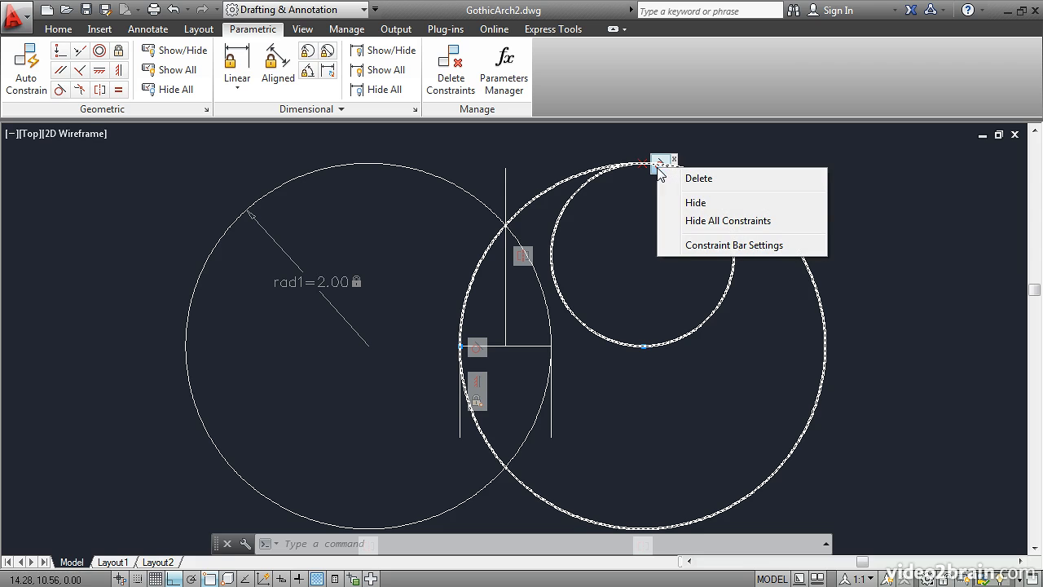
left_click(683, 176)
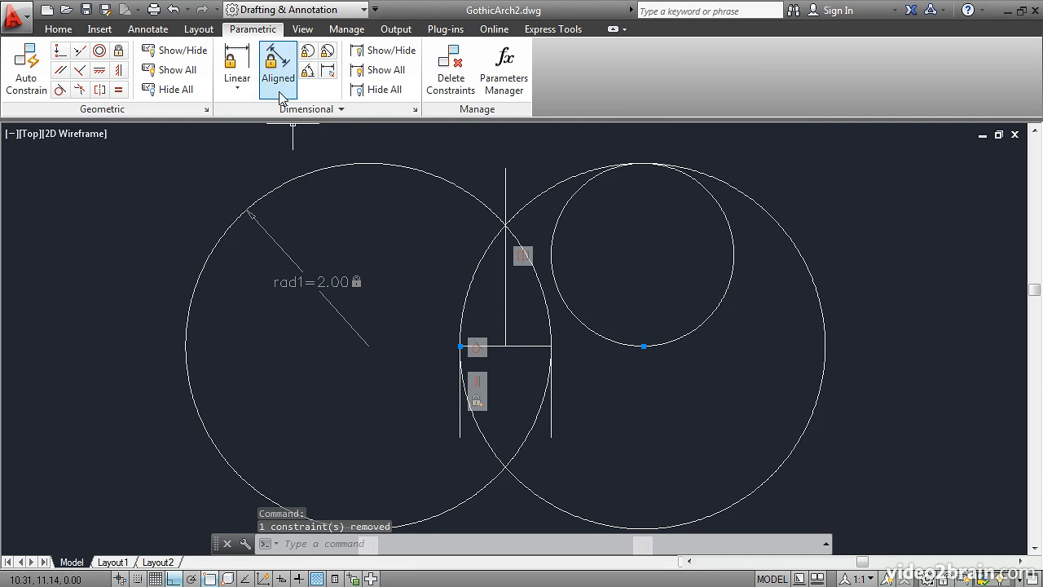
left_click(307, 54)
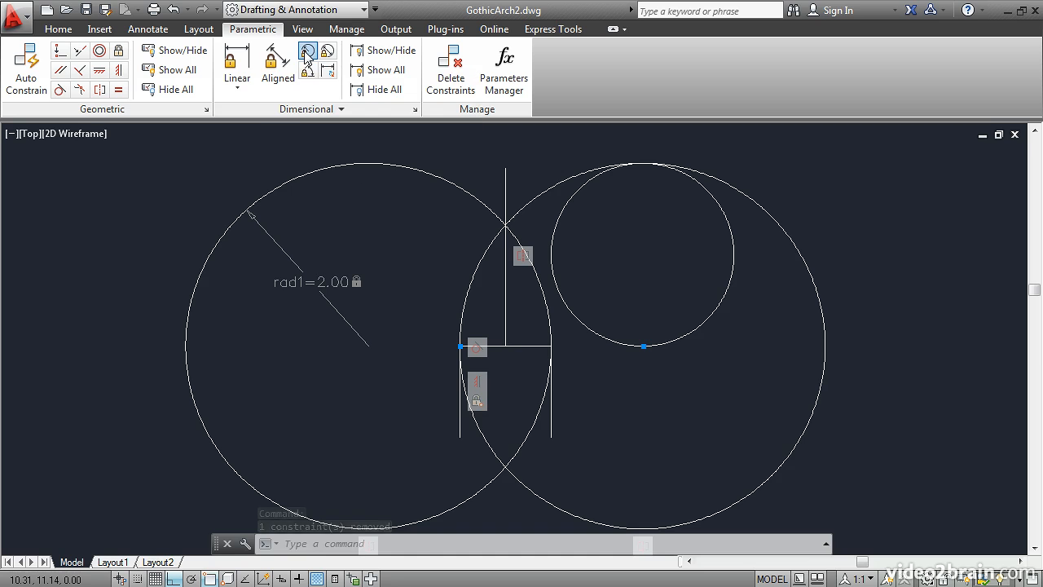
left_click(588, 175)
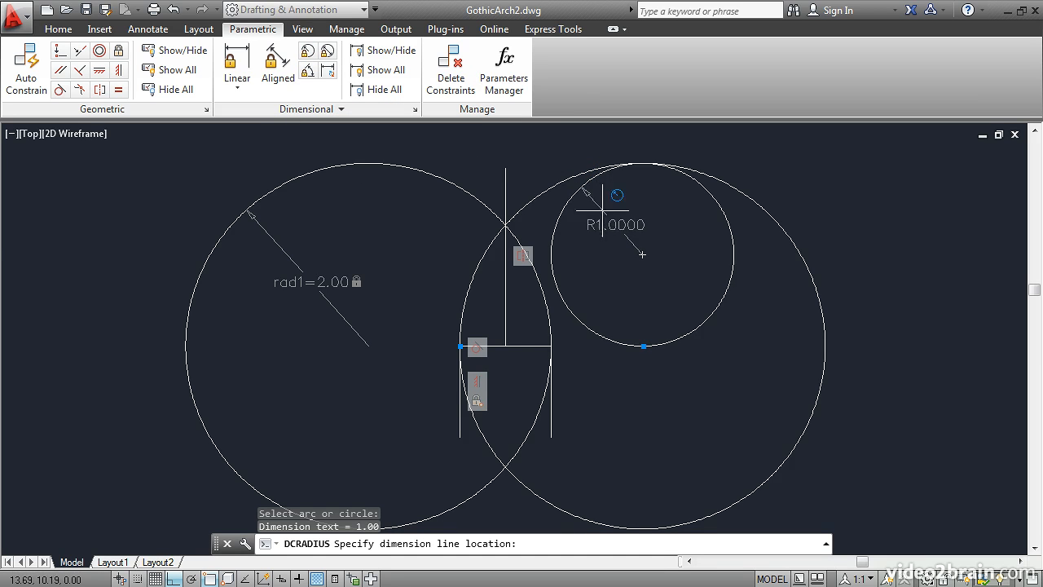
left_click(642, 254)
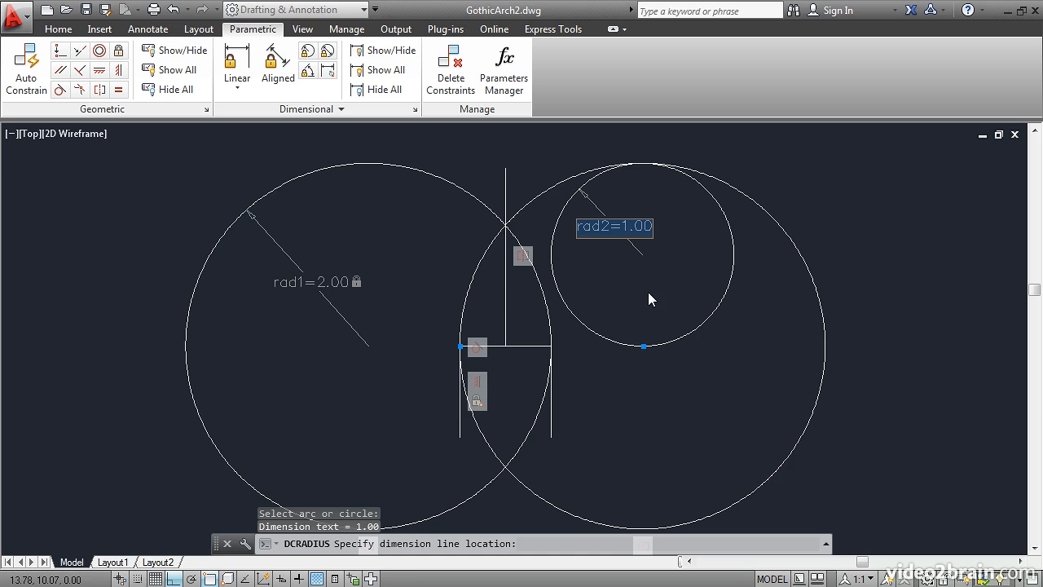
left_click(623, 228)
left_click_drag(622, 227, 661, 226)
type("rad1/2")
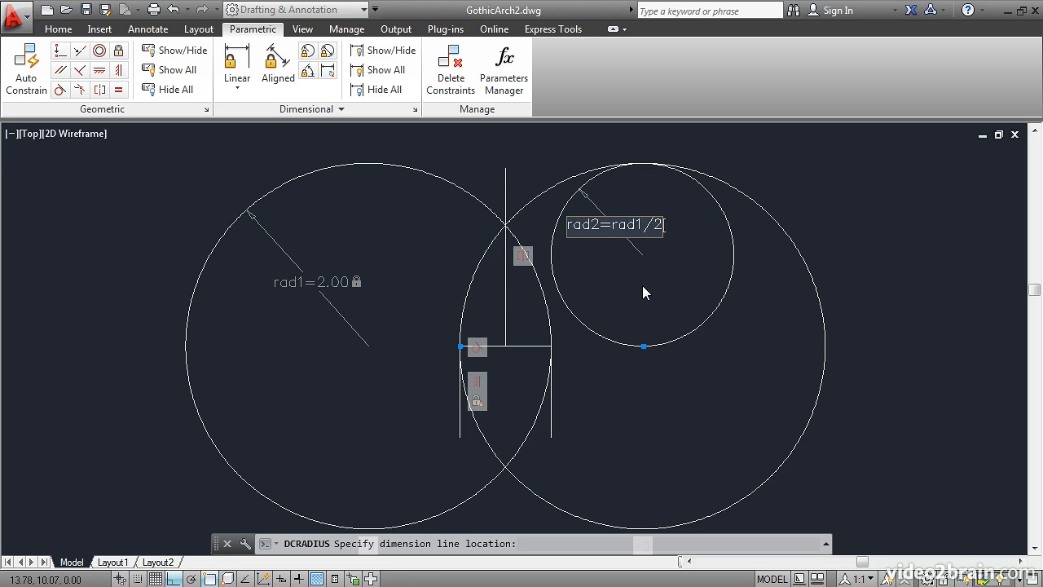
key("Return")
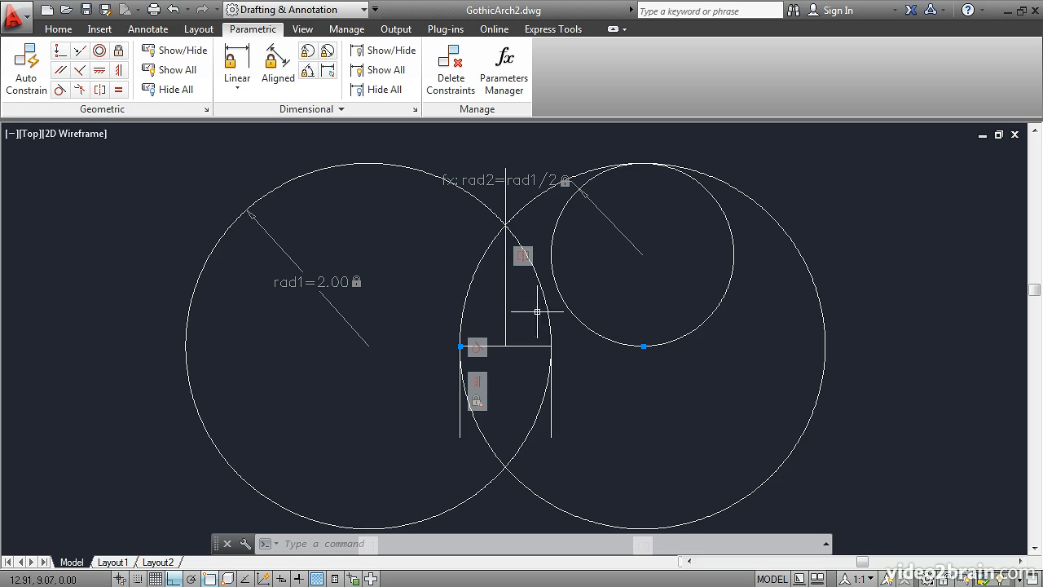
Step: Set the left circle's radius constraint rad1 to 3
double_click(298, 282)
double_click(321, 283)
type("3")
key("Return")
scroll(318, 315, "down", 2)
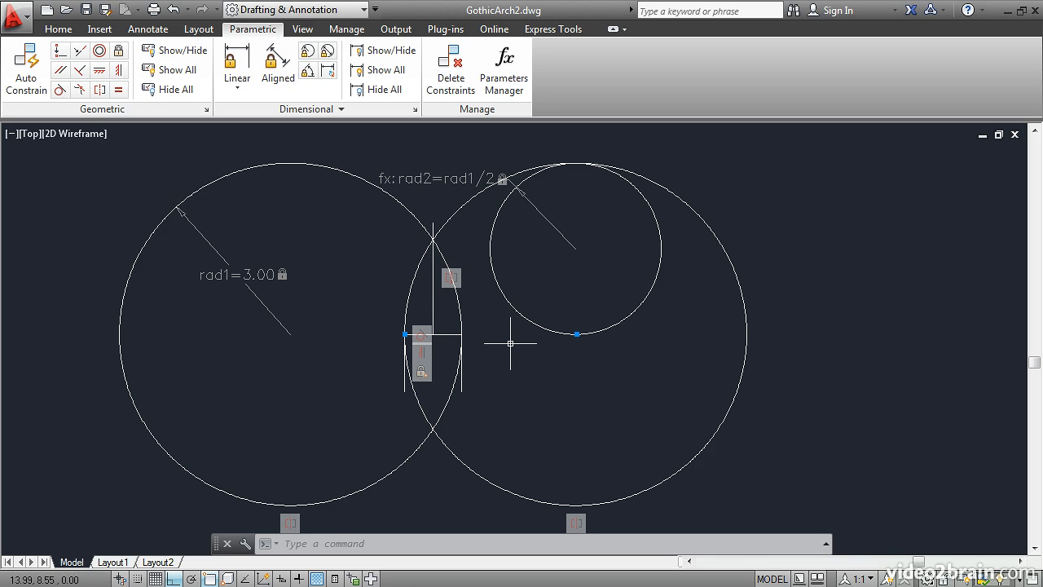
Step: Erase the small circle inside the right circle together with its radius constraint
type("e")
key("Return")
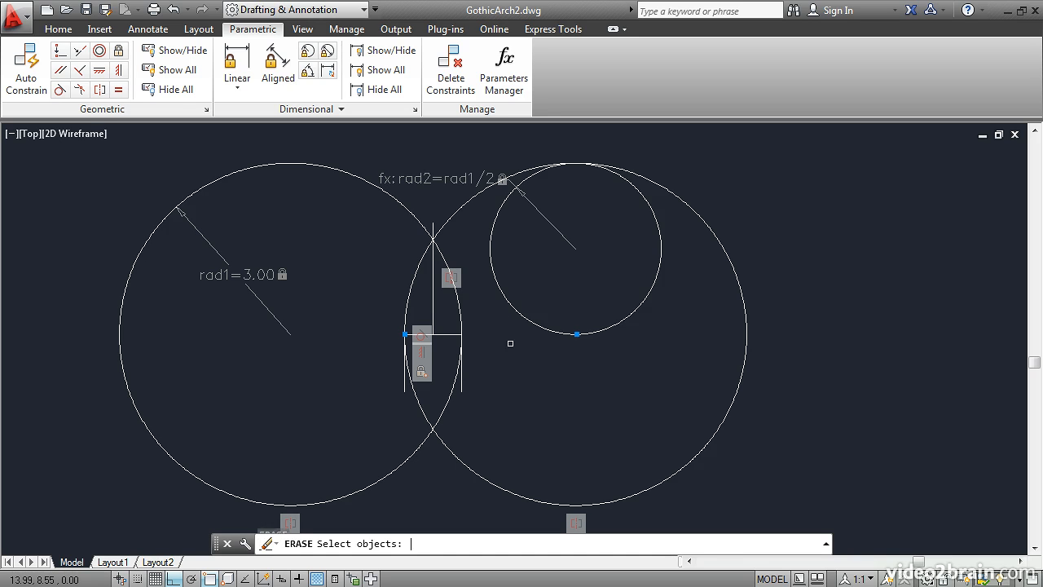
left_click(552, 332)
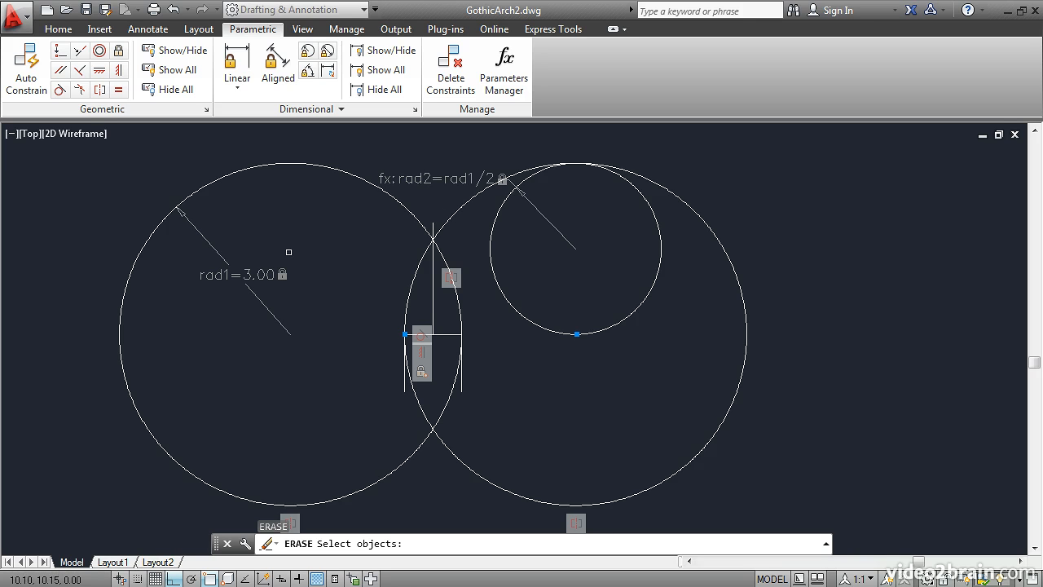
left_click(601, 359)
left_click(543, 332)
key("Return")
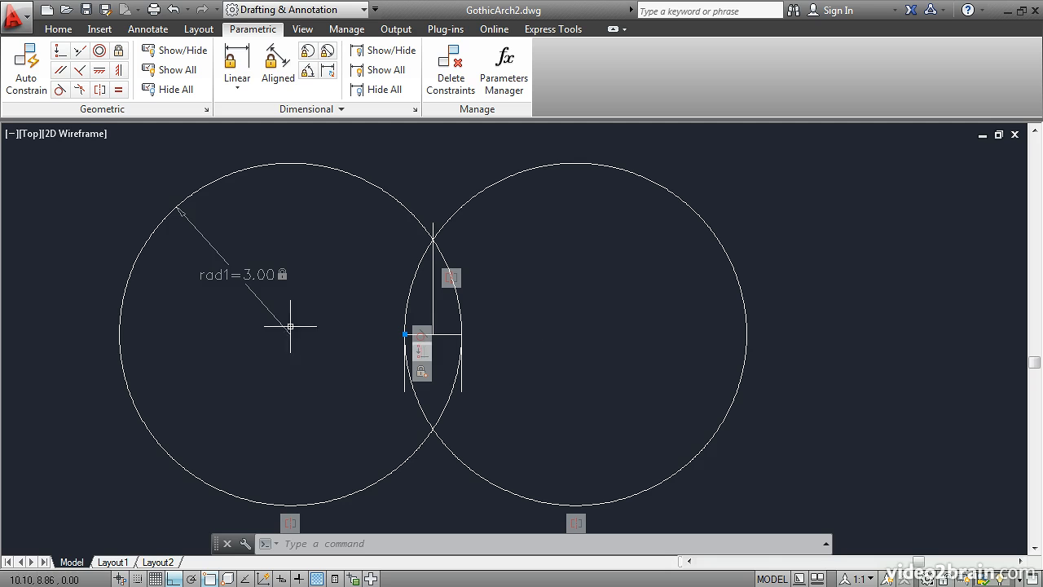
Step: Convert the left circle's rad1 radius constraint into a reference constraint, and try to edit its value in the drawing
left_click(262, 303)
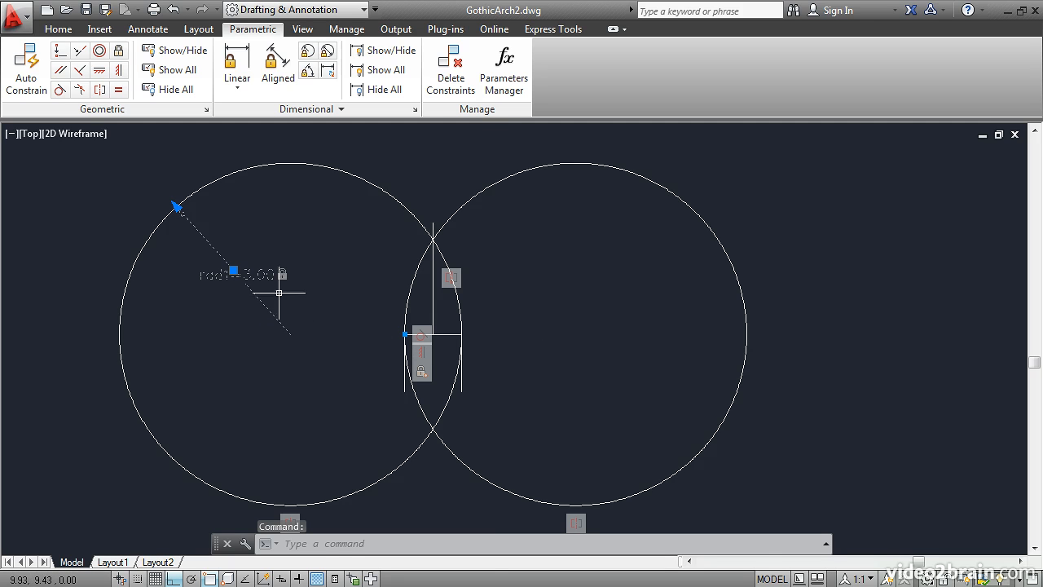
right_click(312, 199)
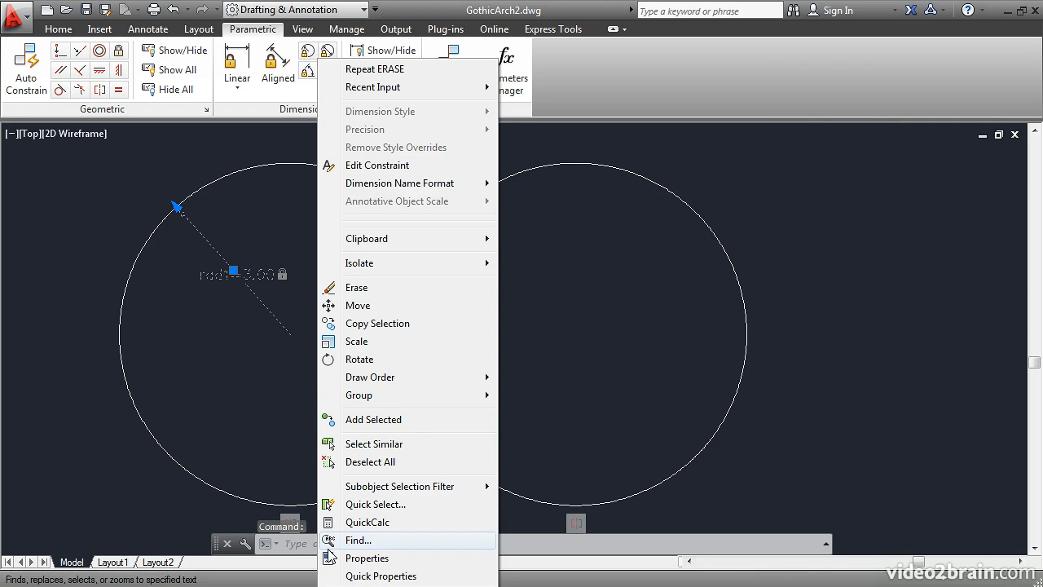
left_click(359, 558)
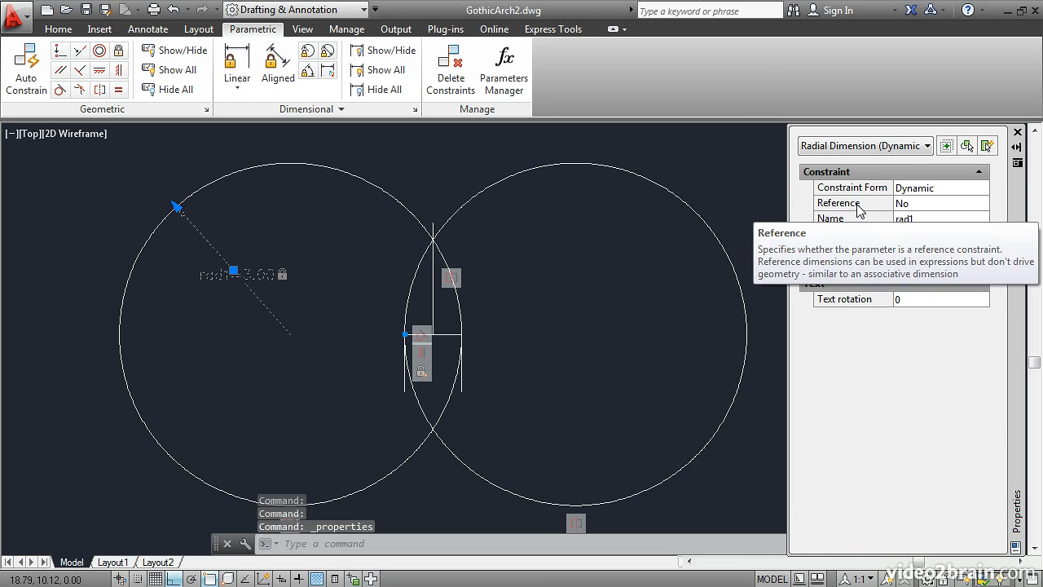
left_click(913, 207)
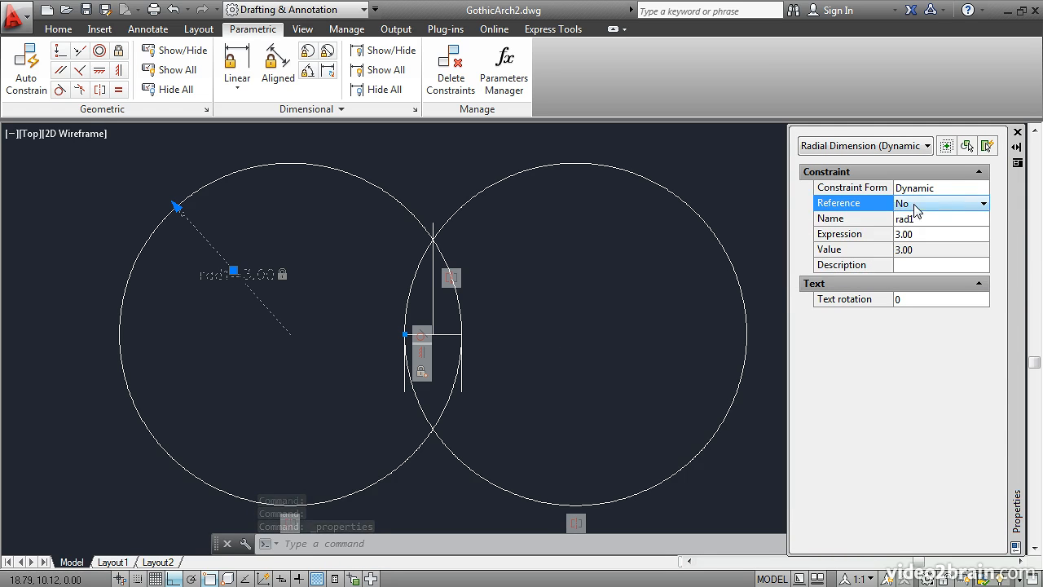
left_click(982, 203)
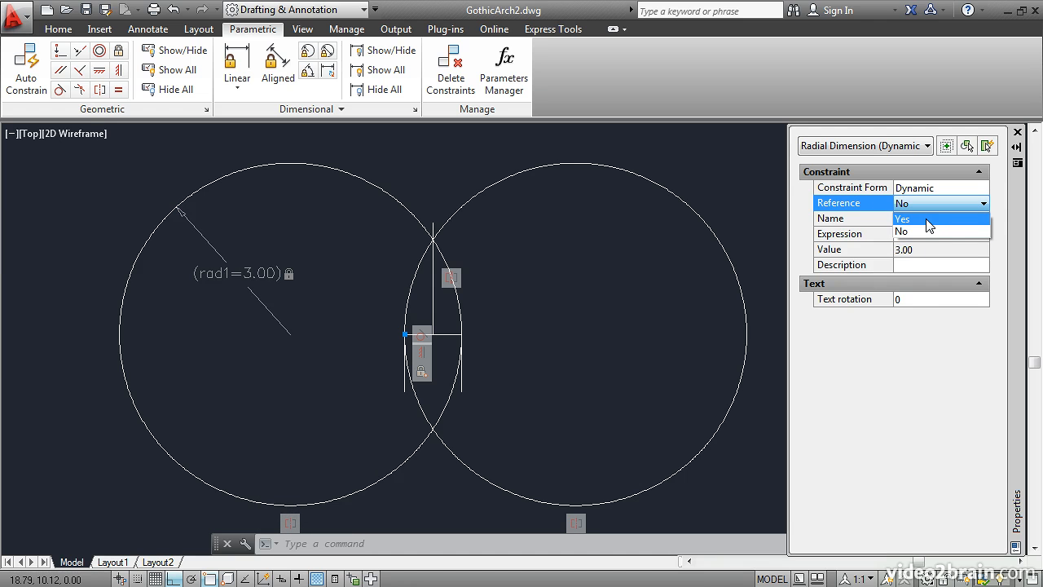
left_click(904, 219)
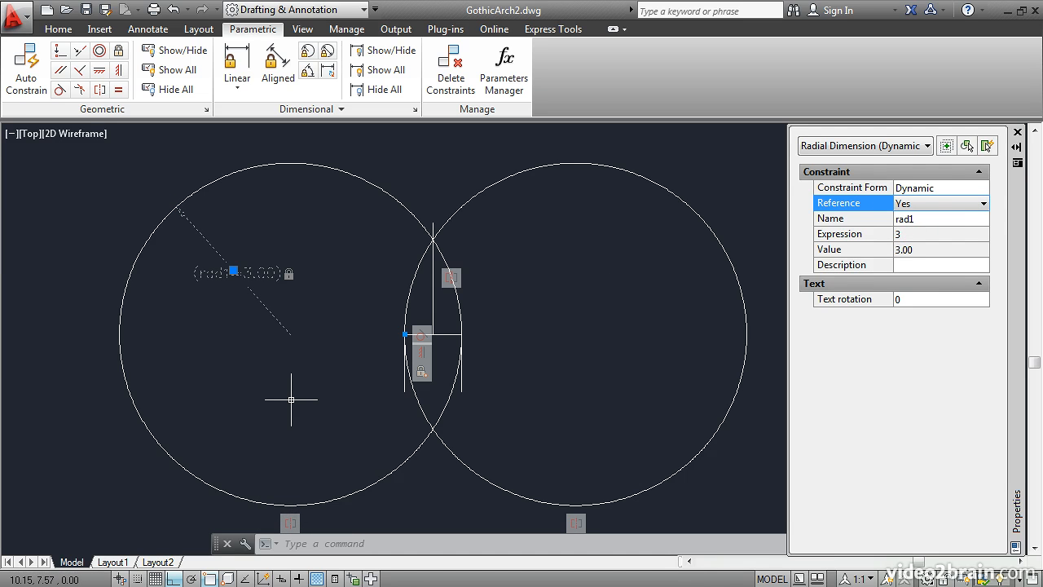
key("Escape")
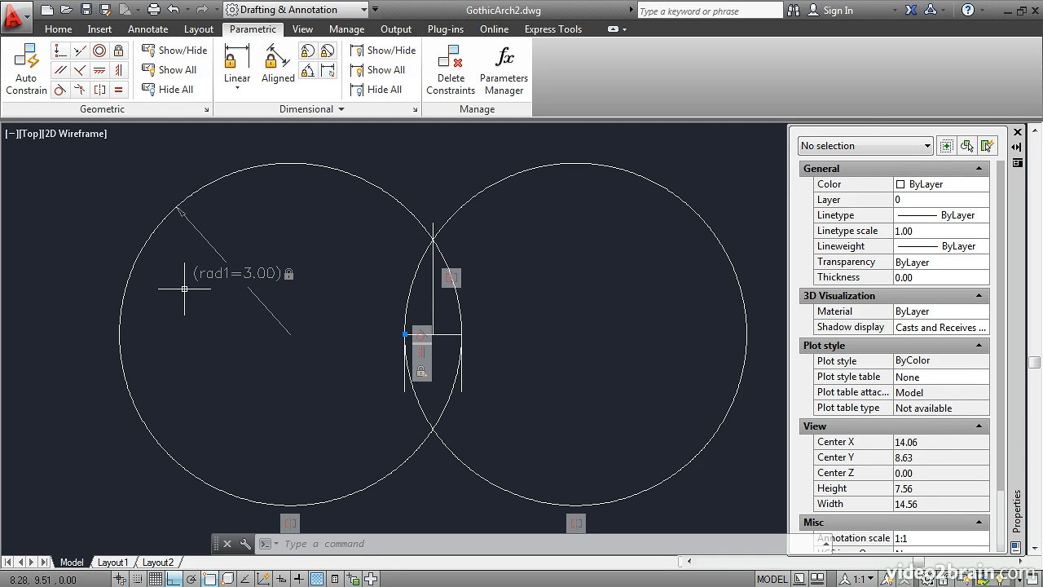
left_click(205, 276)
double_click(234, 271)
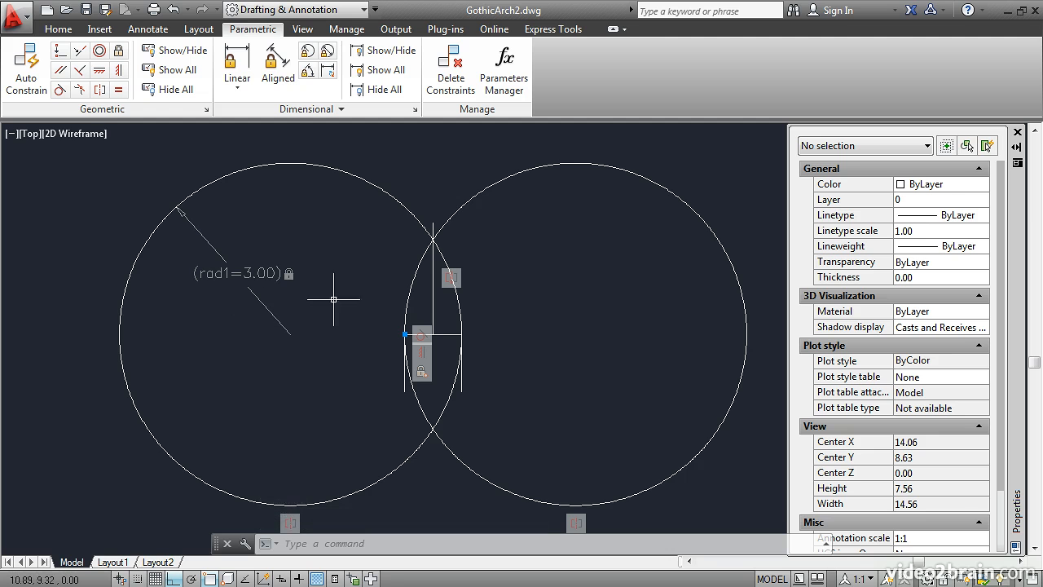
Step: Stretch the right circle by its center toward the arch's centerline, reducing its radius to about 1.68
left_click(479, 196)
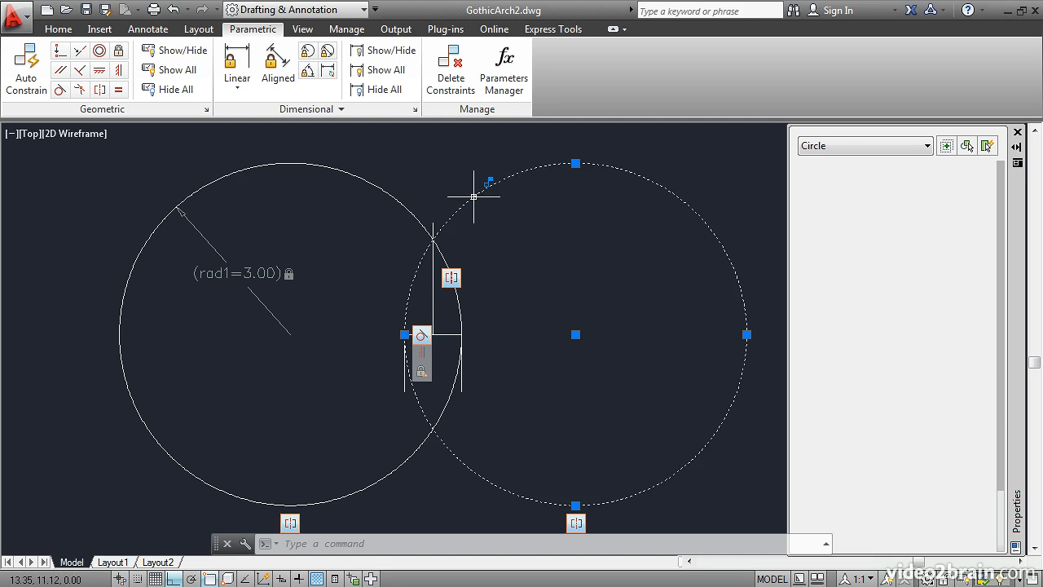
left_click(576, 334)
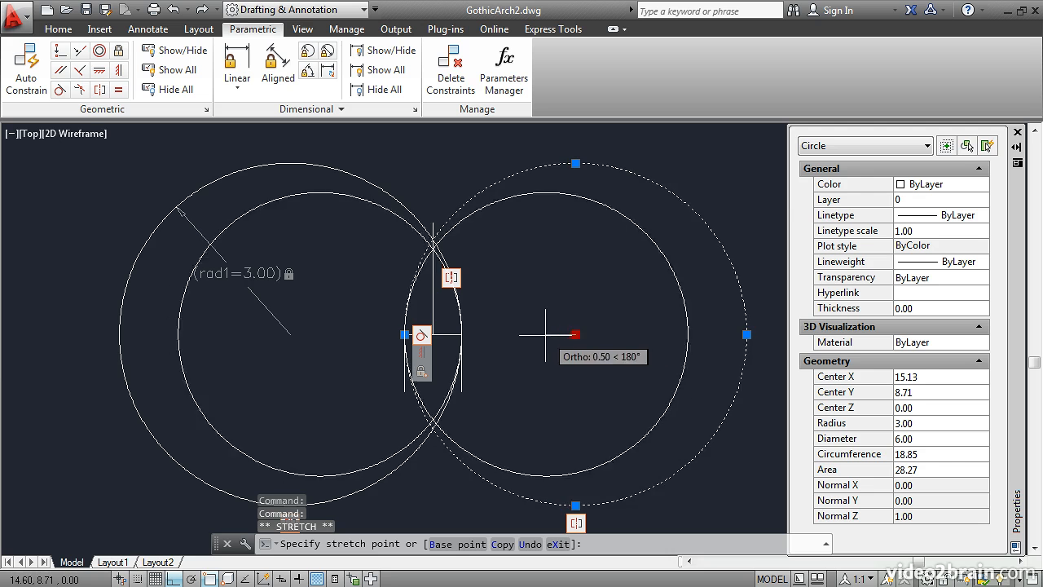
left_click(501, 334)
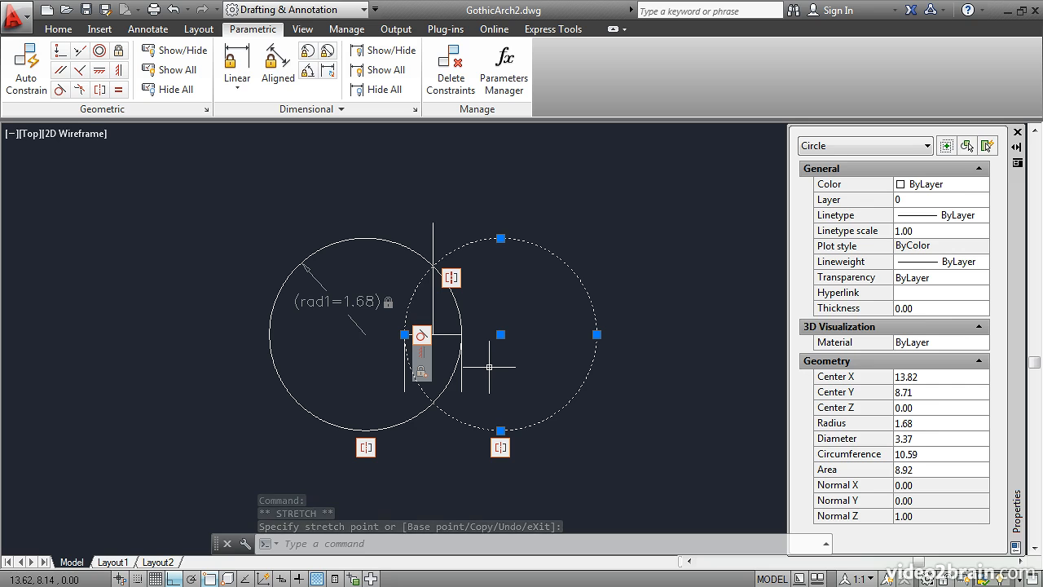
key("Escape")
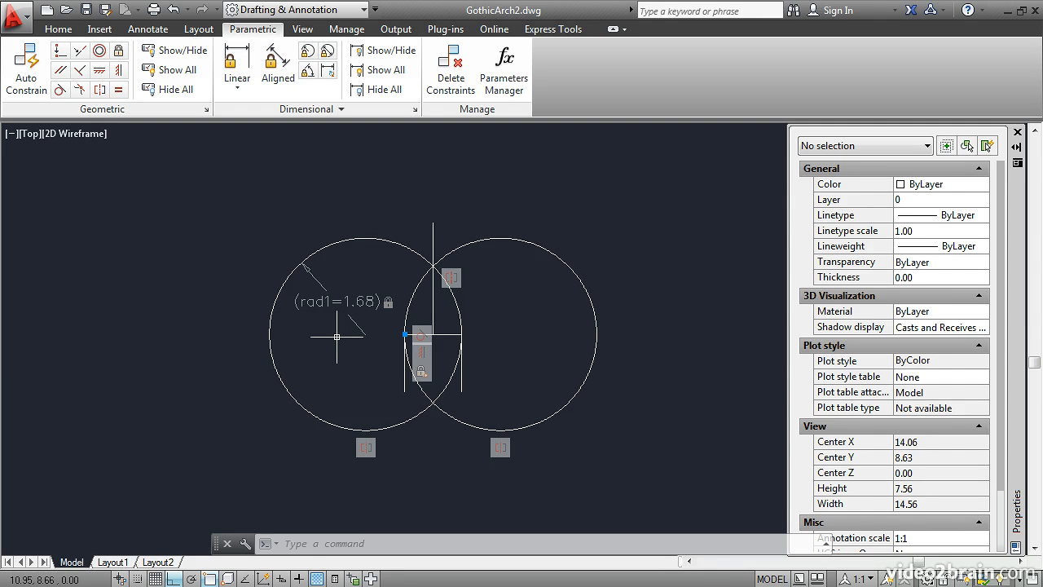
Step: Change the constraint form of the left circle's rad1 radius constraint from dynamic to Annotational
scroll(337, 336, "up", 2)
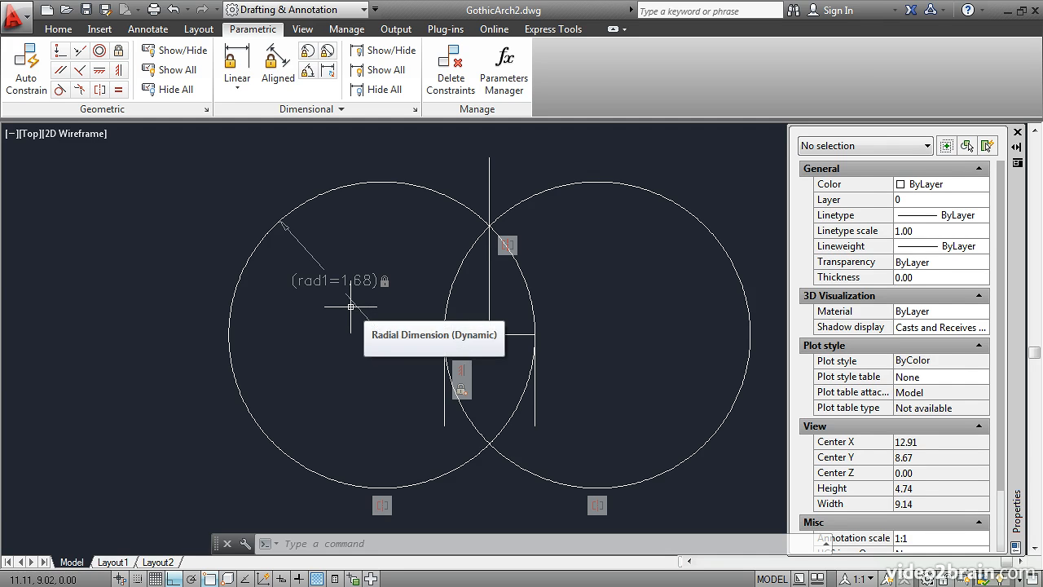
left_click(353, 303)
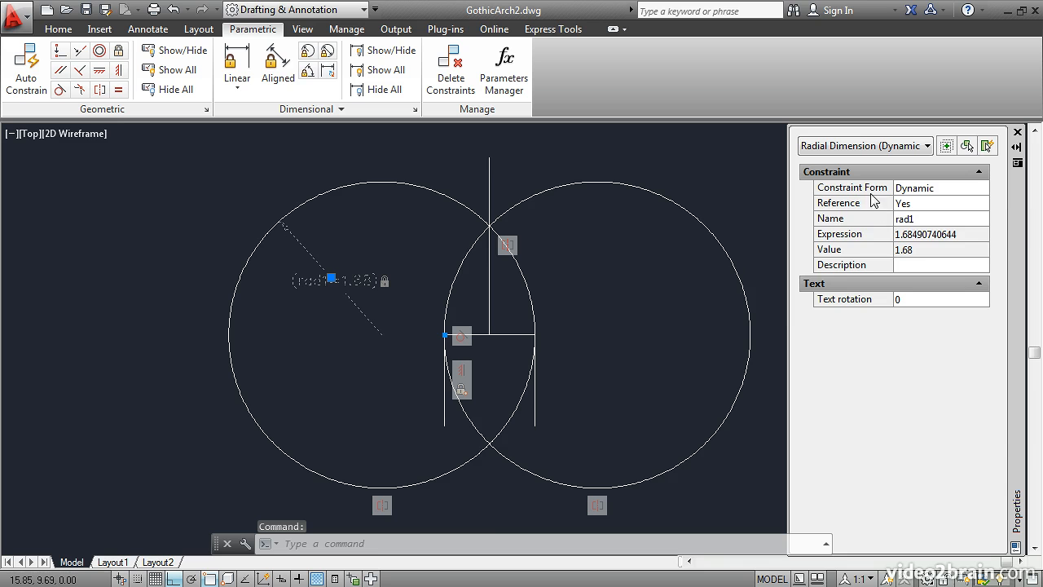
left_click(952, 193)
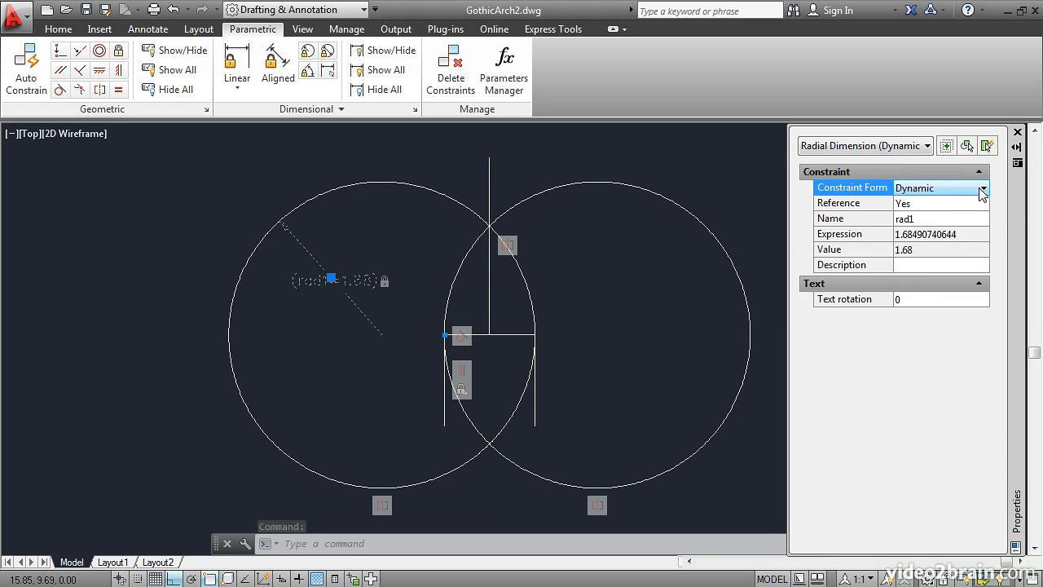
left_click(983, 188)
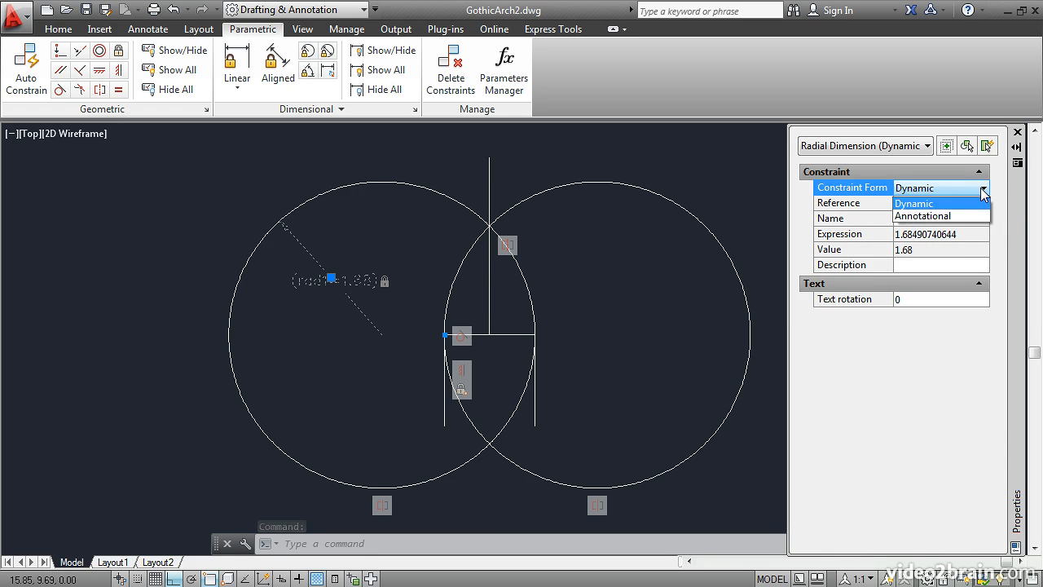
left_click(932, 216)
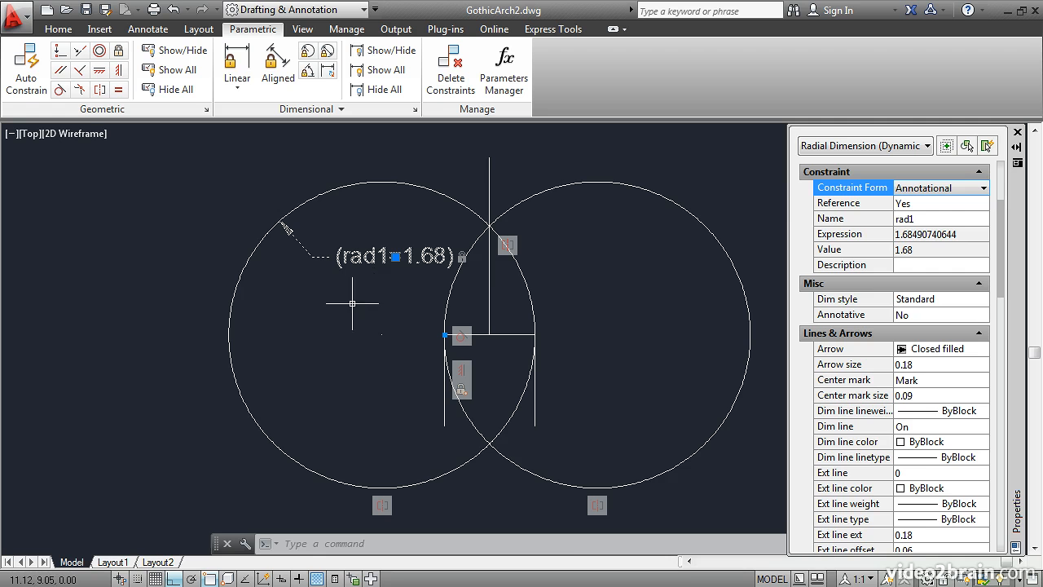
Step: Move the rad1 dimension text outside the left circle, beyond its left side
left_click(395, 256)
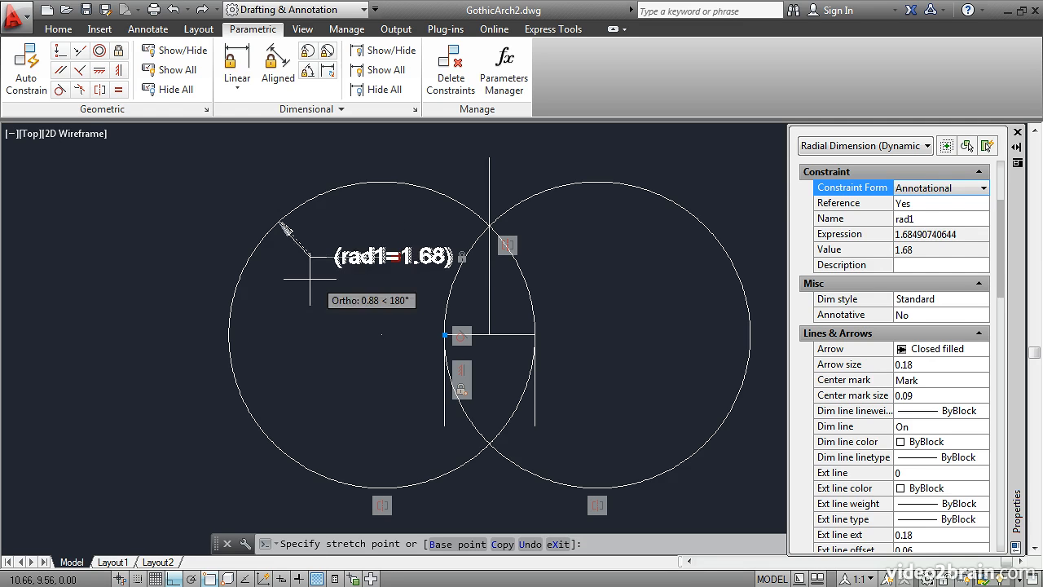
left_click(193, 238)
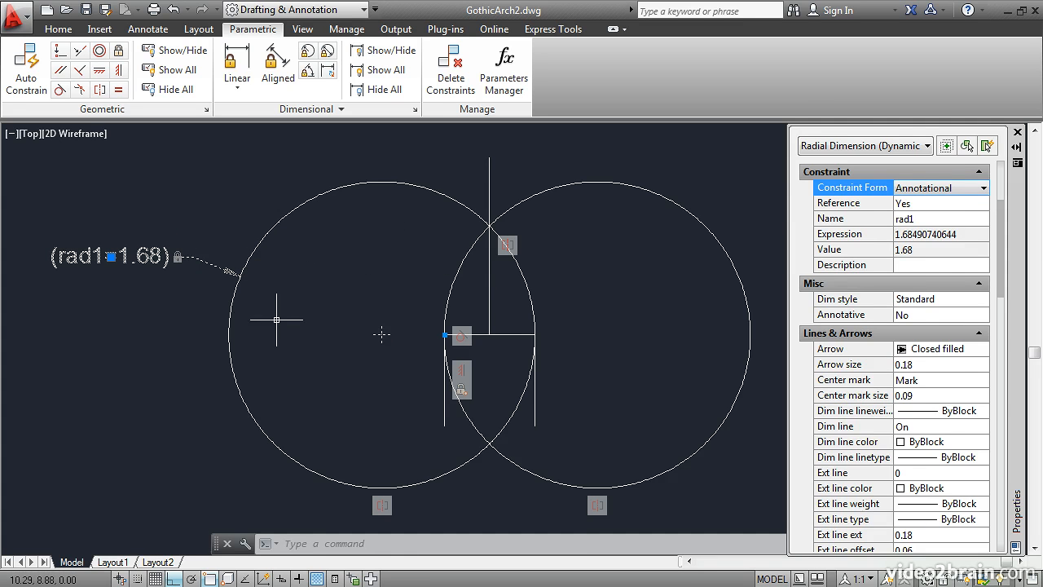
key("Escape")
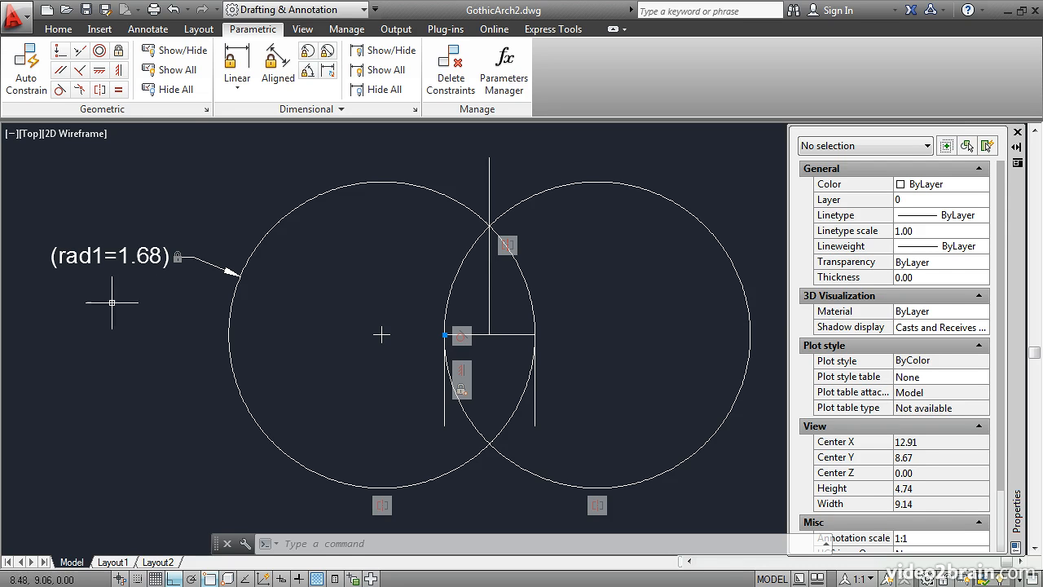
Step: Move the right circle's center closer to the arch's centerline, shrinking the circle to a radius of about 1.35
left_click(537, 194)
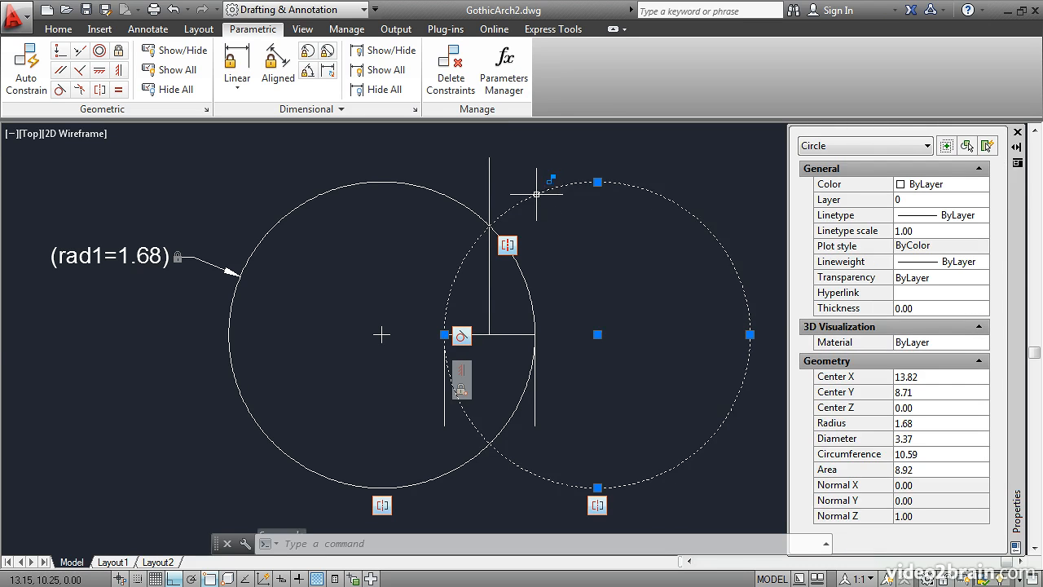
left_click(598, 334)
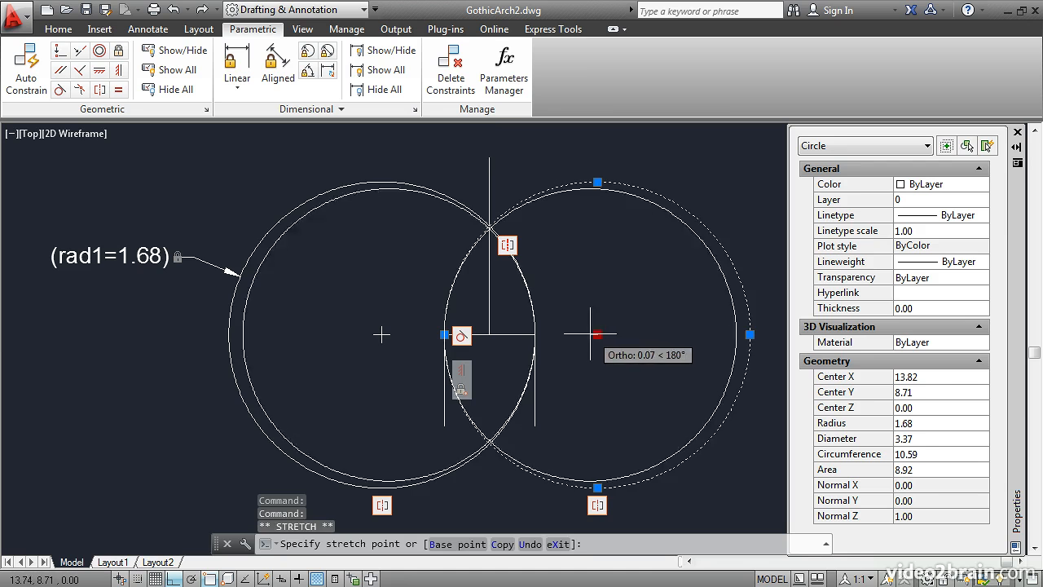
left_click(567, 334)
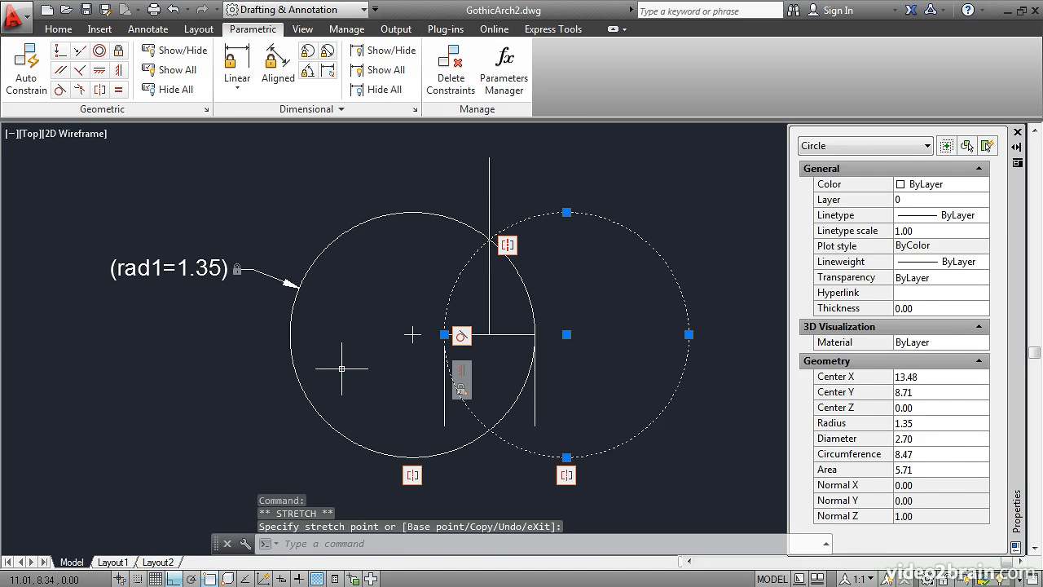
key("Escape")
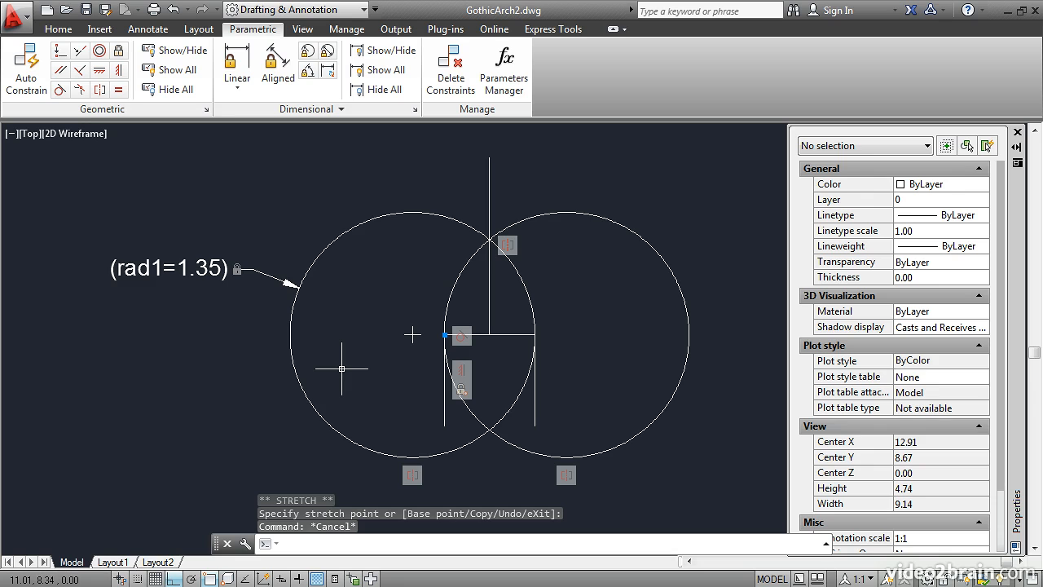